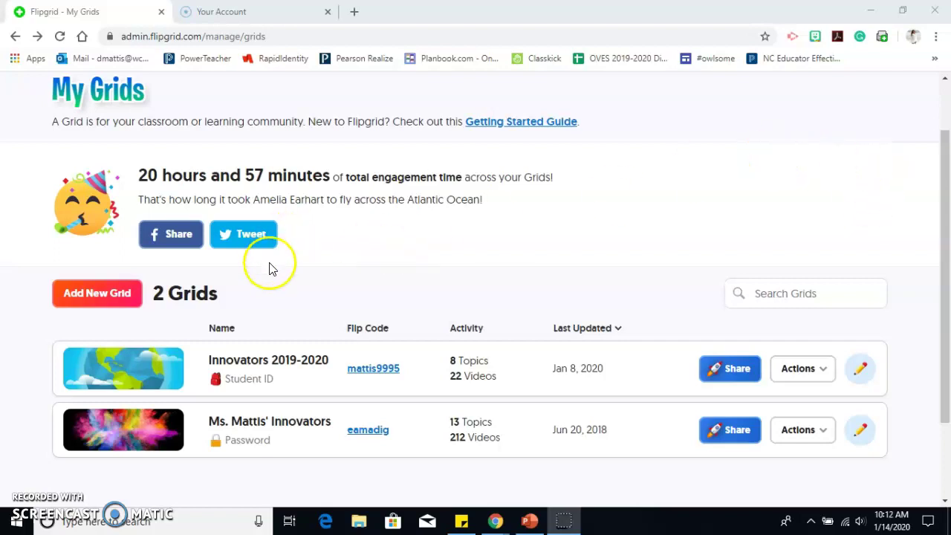
Step: Start a new grid and name it 'Practice Group'
{"action": "left_click", "coordinate": [106, 297]}
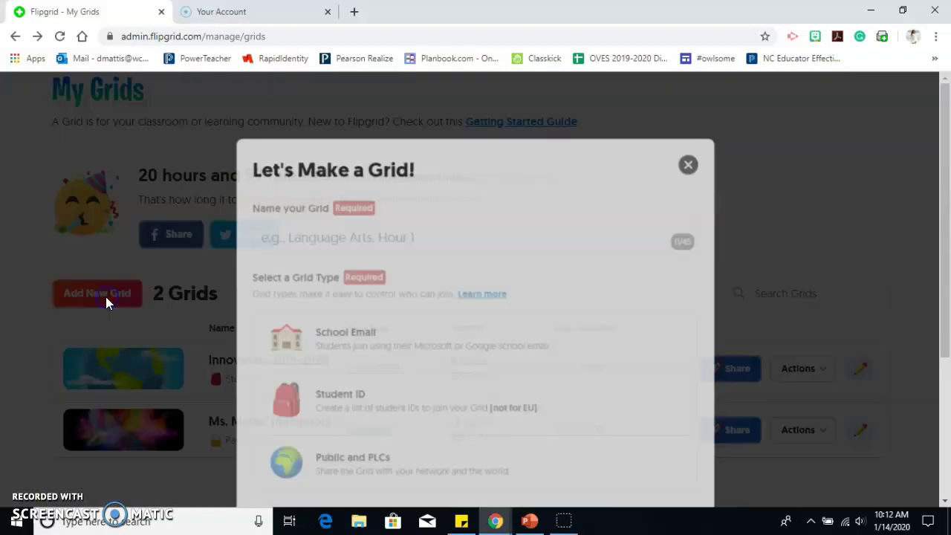
{"action": "left_click", "coordinate": [405, 233]}
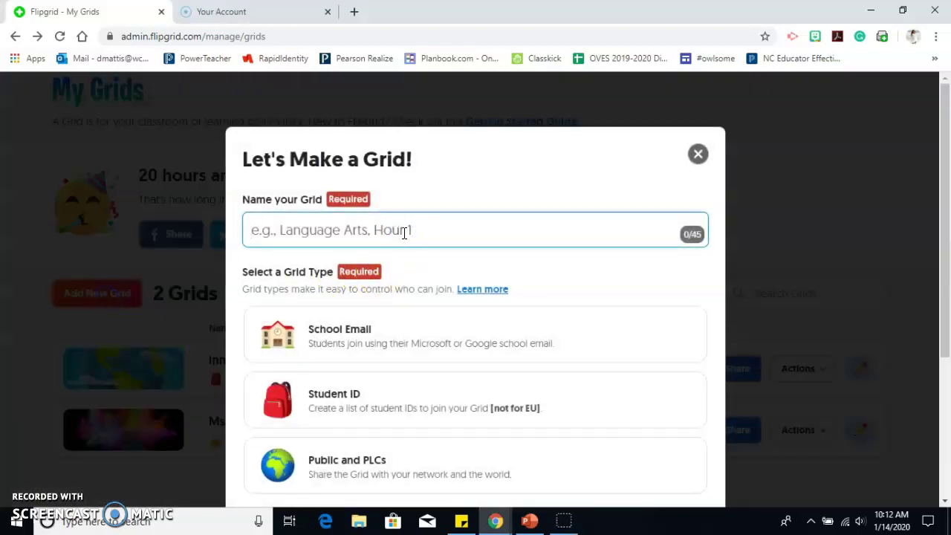
{"action": "type", "text": "PRac"}
{"action": "key", "text": "BackSpace"}
{"action": "key", "text": "BackSpace"}
{"action": "key", "text": "BackSpace"}
{"action": "type", "text": "ractice "}
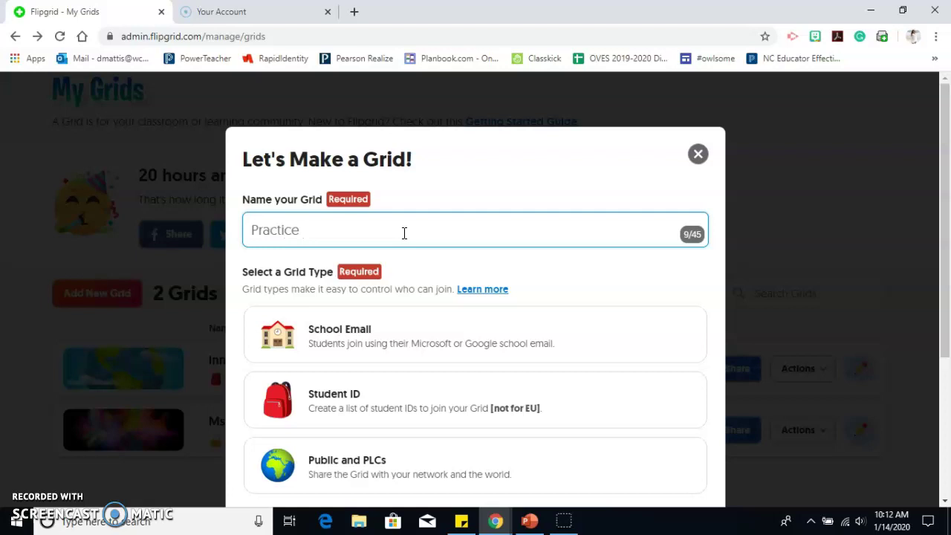
{"action": "type", "text": "Group"}
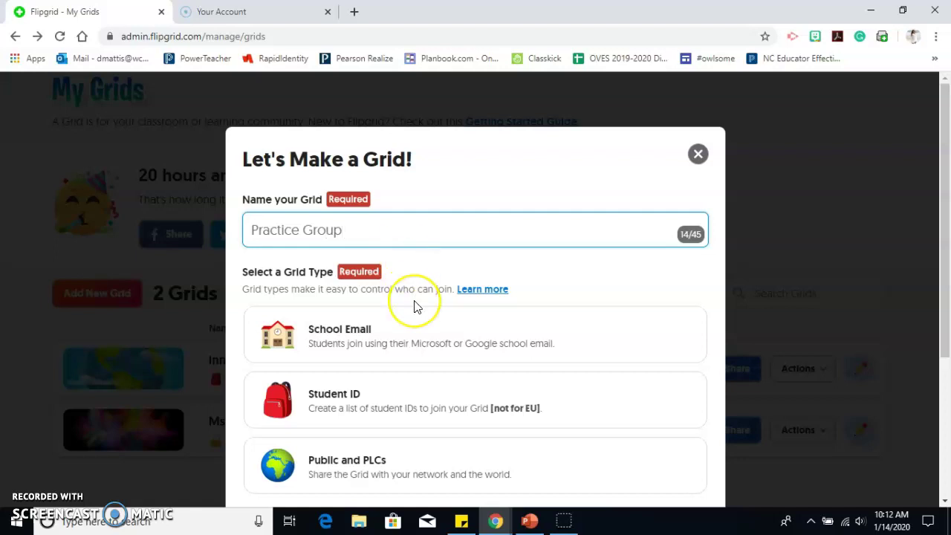
{"action": "scroll", "coordinate": [415, 307], "scroll_direction": "down", "scroll_amount": 1}
{"action": "scroll", "coordinate": [414, 307], "scroll_direction": "down", "scroll_amount": 1}
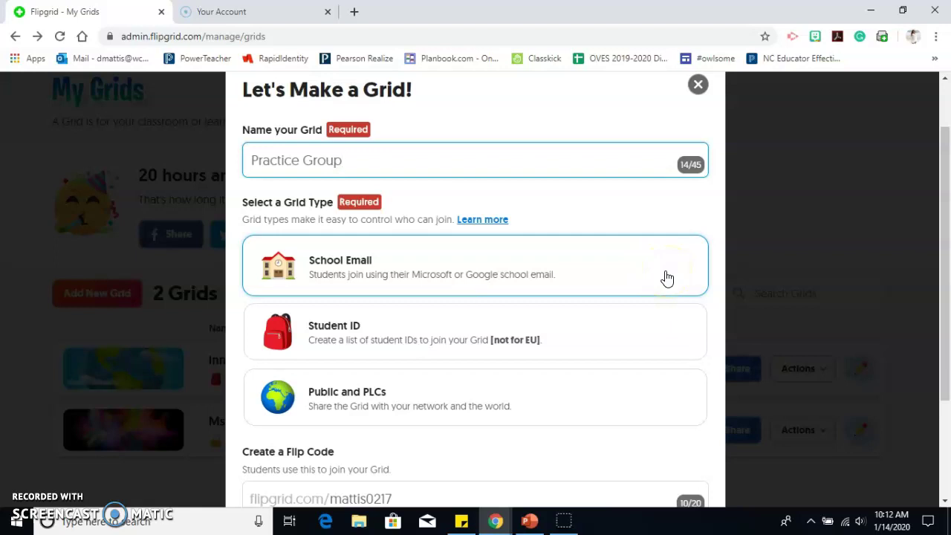
Step: Choose the Student ID grid type for Practice Group and scroll to Next
{"action": "left_click", "coordinate": [643, 338]}
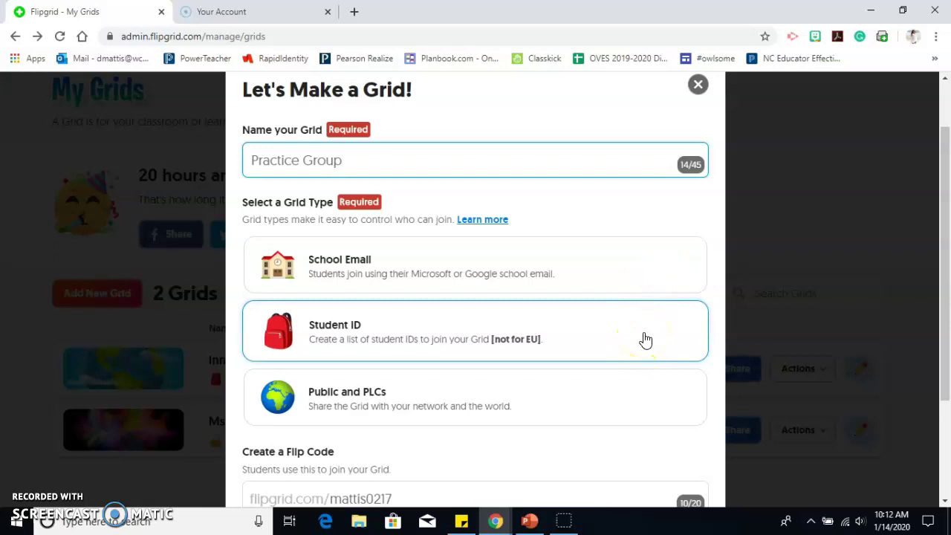
{"action": "left_click", "coordinate": [632, 418]}
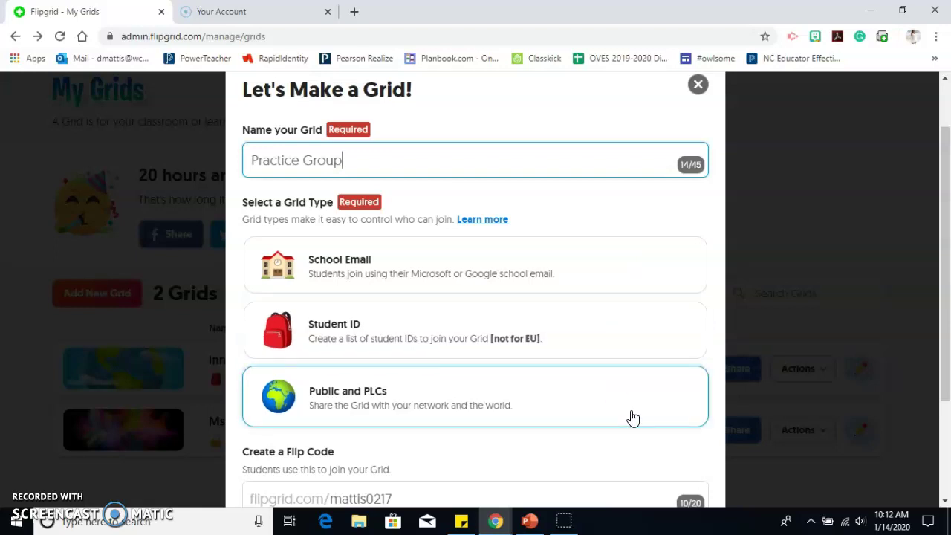
{"action": "left_click", "coordinate": [630, 345]}
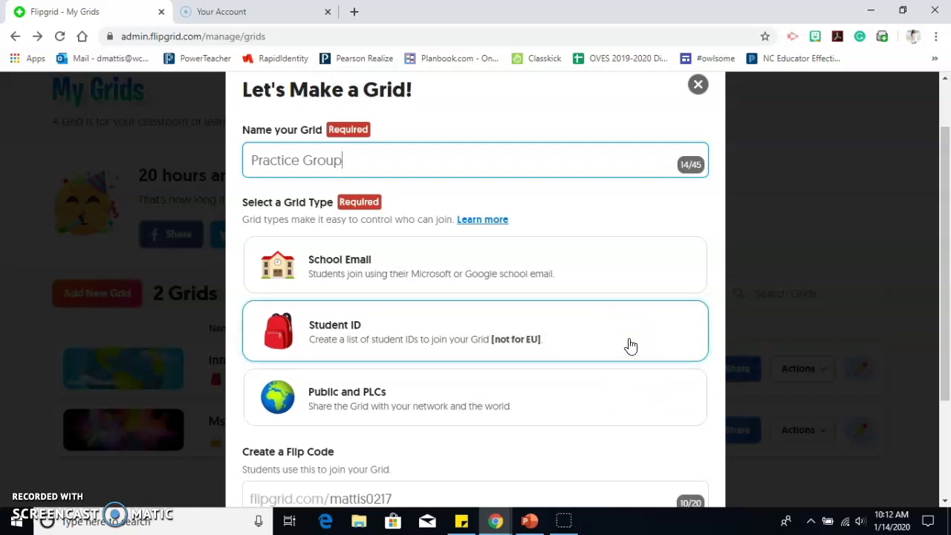
{"action": "left_click", "coordinate": [630, 346]}
{"action": "scroll", "coordinate": [630, 346], "scroll_direction": "down", "scroll_amount": 1}
{"action": "scroll", "coordinate": [632, 350], "scroll_direction": "down", "scroll_amount": 2}
Step: Enter the first student's first name, last name and student ID, and add them to the list
{"action": "left_click", "coordinate": [682, 433]}
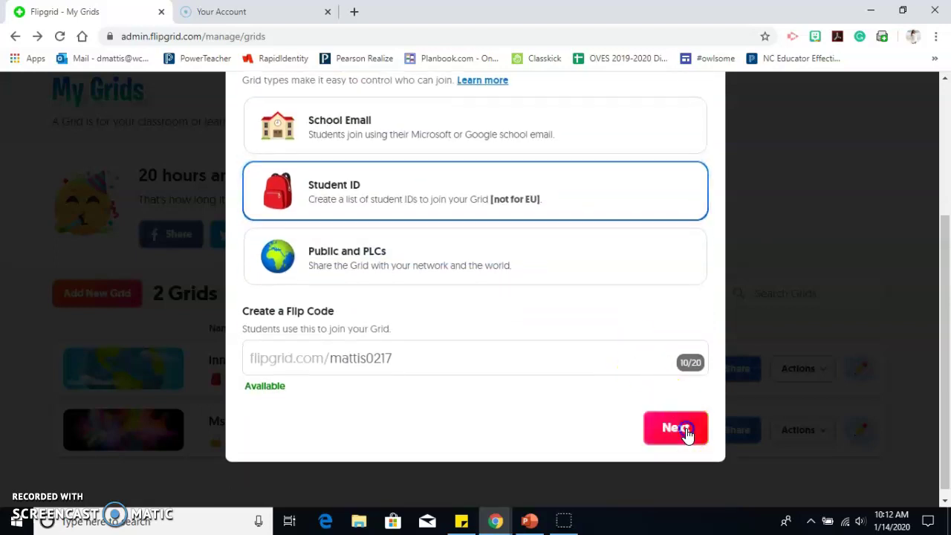
{"action": "left_click", "coordinate": [300, 362]}
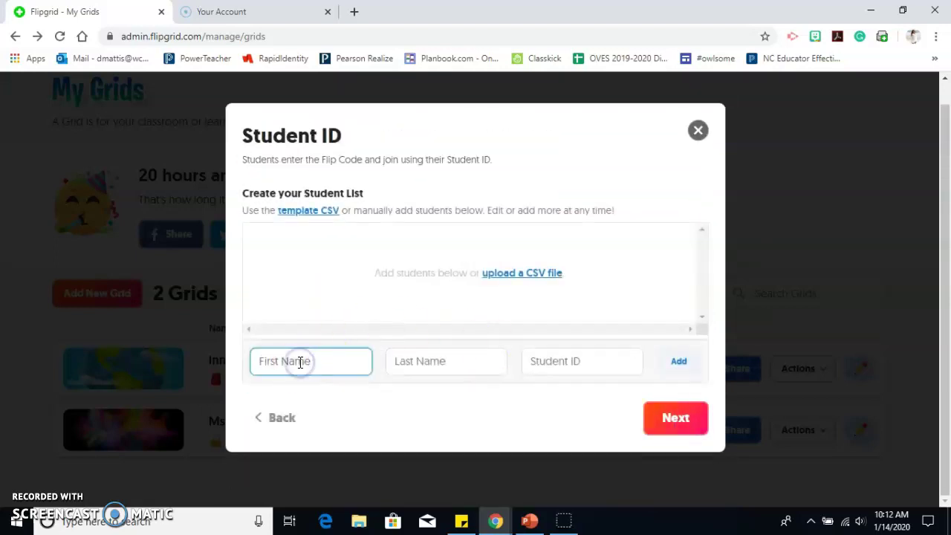
{"action": "type", "text": "Monique"}
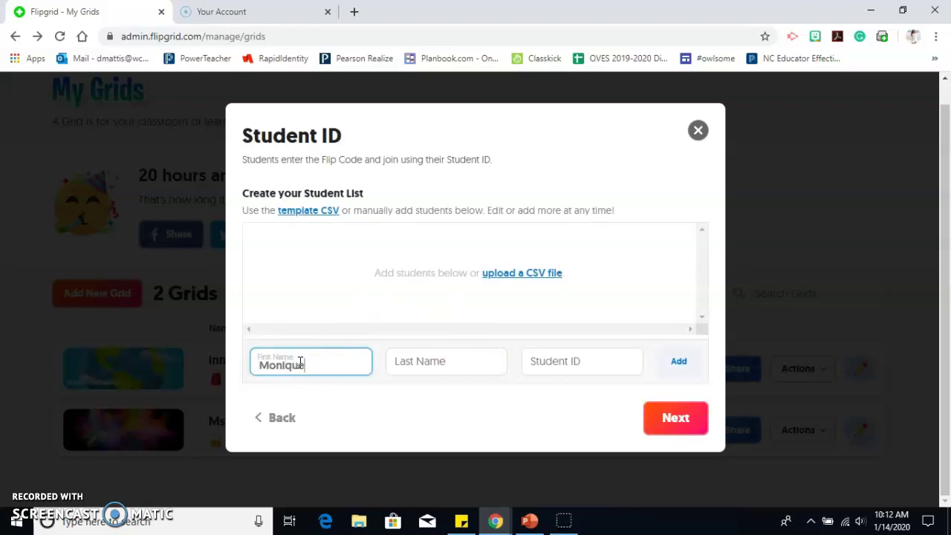
{"action": "key", "text": "Tab"}
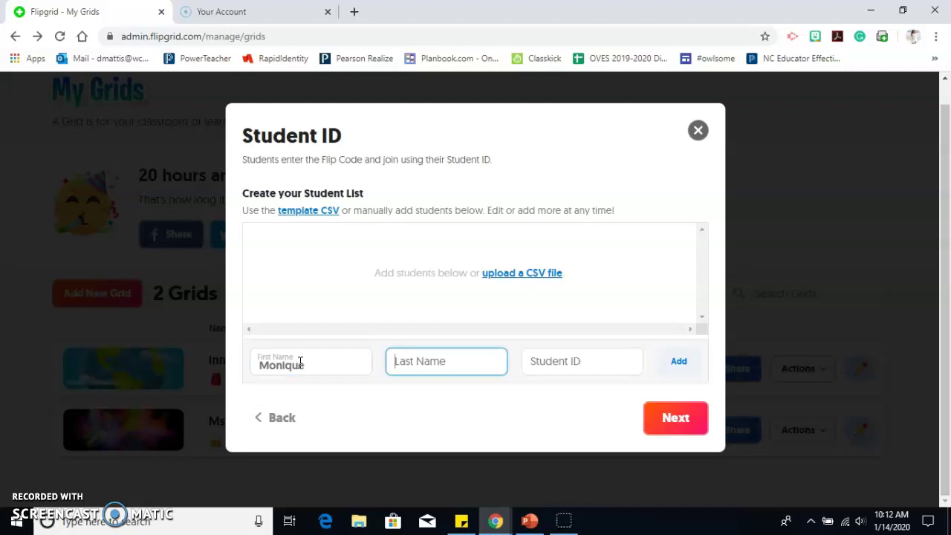
{"action": "type", "text": "Gumdrops"}
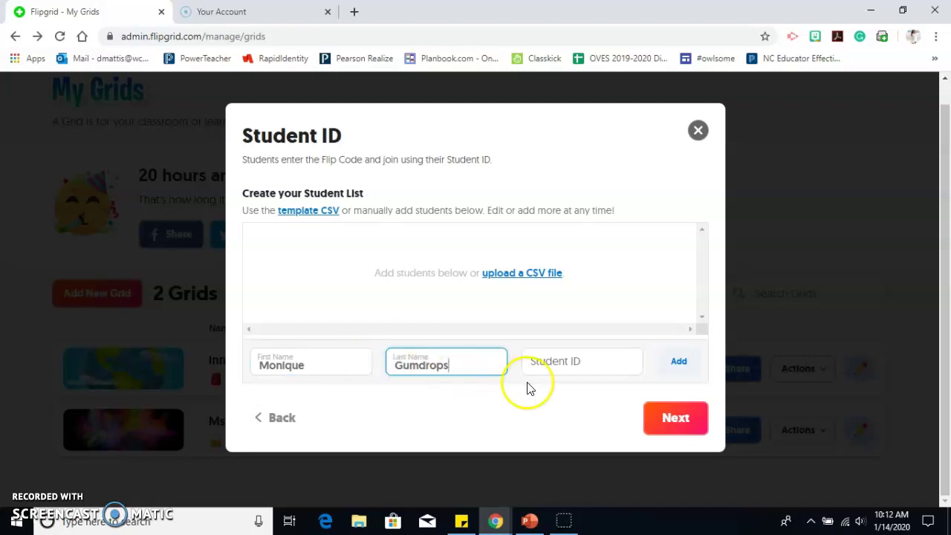
{"action": "left_click", "coordinate": [565, 361]}
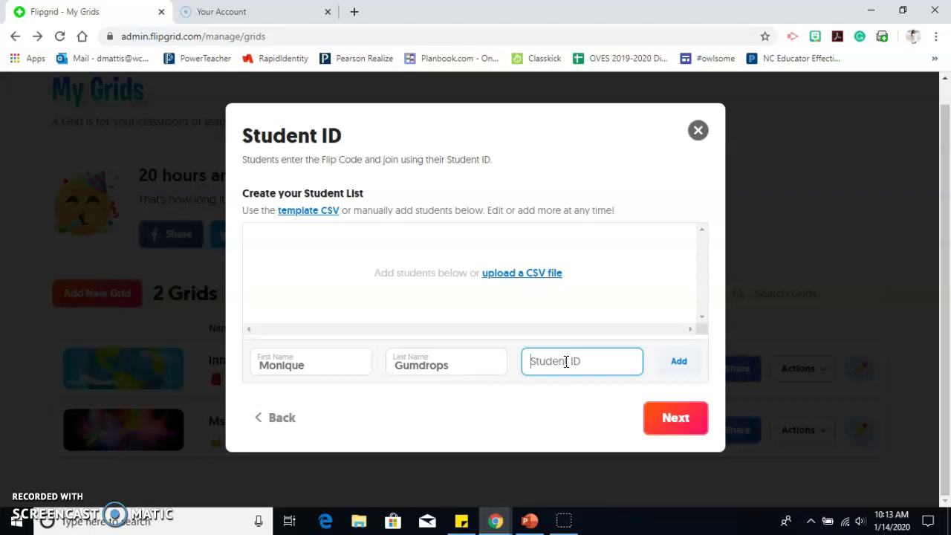
{"action": "type", "text": "rainbow"}
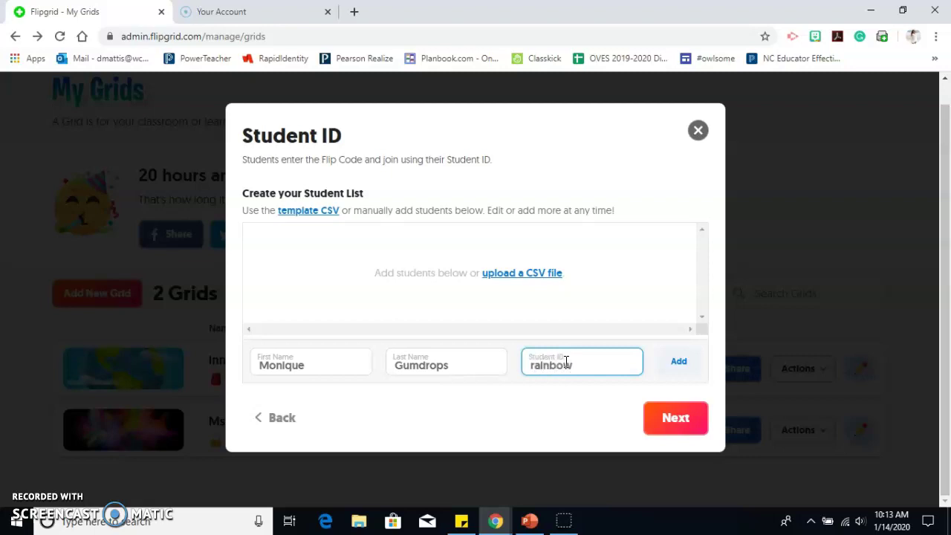
{"action": "type", "text": "6"}
{"action": "left_click", "coordinate": [677, 363]}
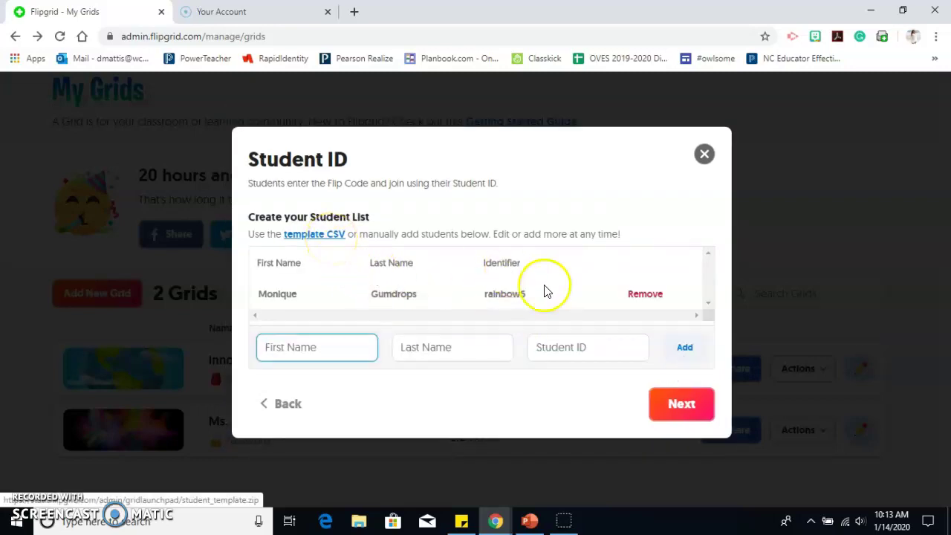
{"action": "left_click", "coordinate": [341, 352]}
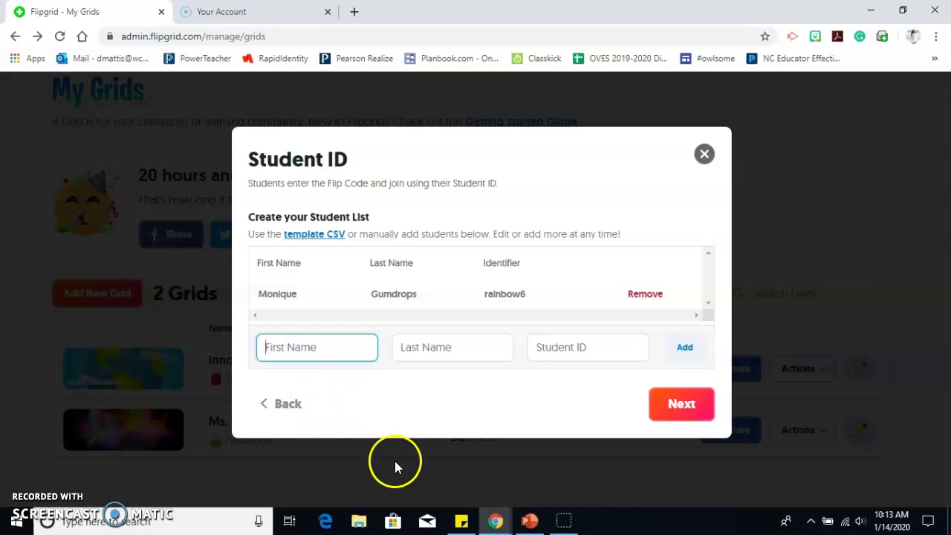
{"action": "left_click", "coordinate": [530, 520]}
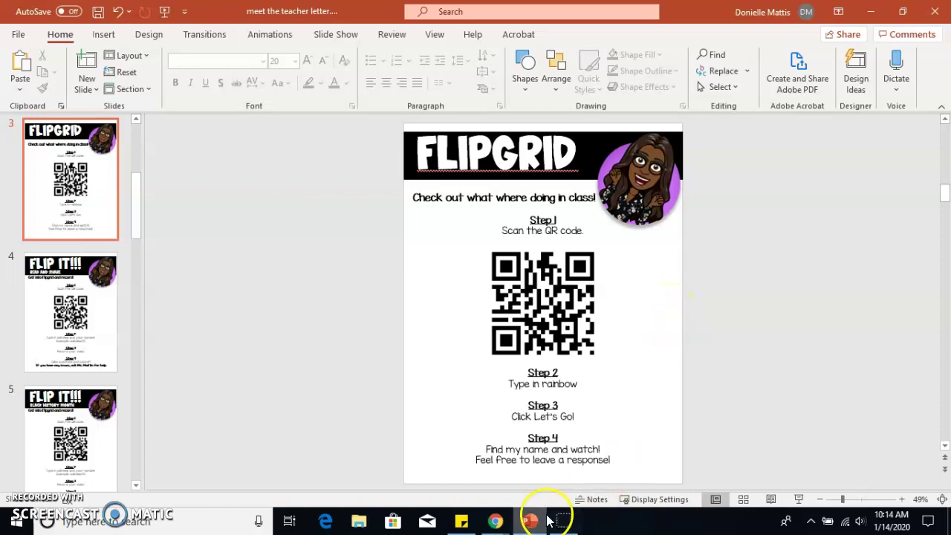
Step: Leave the PowerPoint handout slide and return to the Flipgrid window in Chrome
{"action": "mouse_move", "coordinate": [505, 527]}
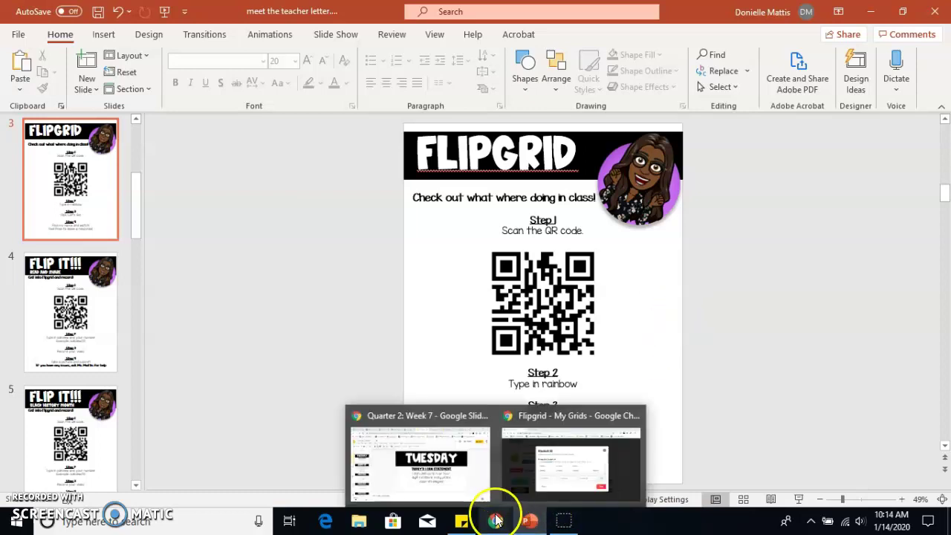
{"action": "left_click", "coordinate": [543, 476]}
Step: Add a second student with first name, last name and student ID, then finish the list
{"action": "left_click", "coordinate": [352, 360]}
{"action": "key", "text": "Tab"}
{"action": "left_click", "coordinate": [386, 344]}
{"action": "left_click", "coordinate": [581, 347]}
{"action": "type", "text": "rainbow"}
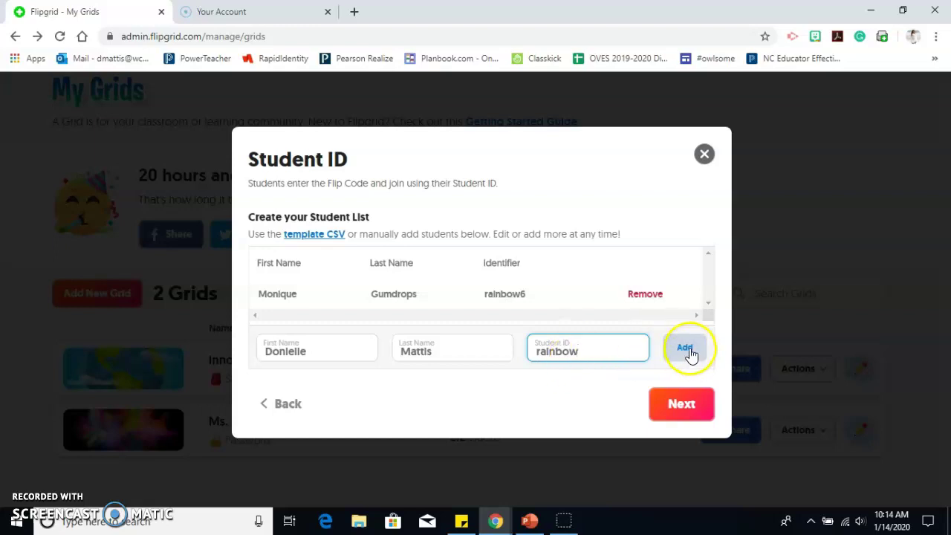
{"action": "left_click", "coordinate": [689, 352]}
{"action": "left_click", "coordinate": [676, 436]}
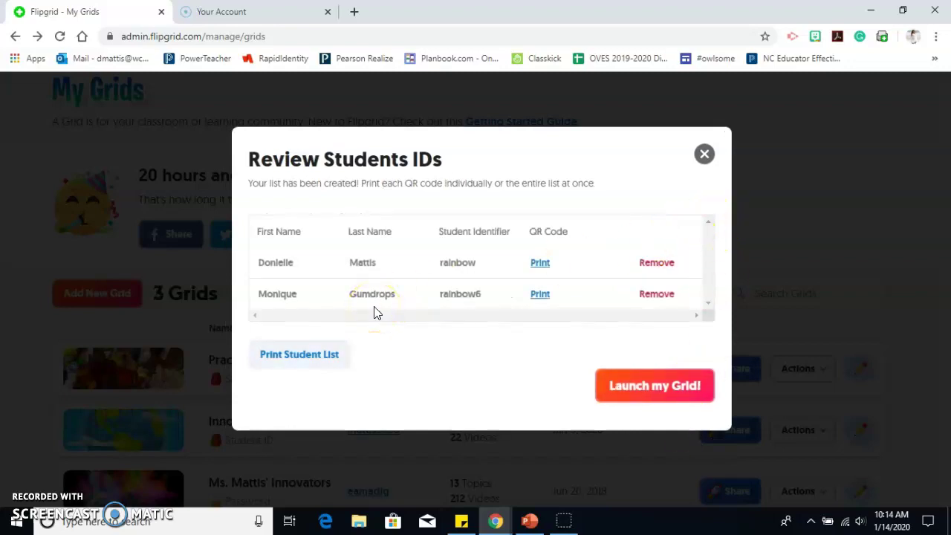
{"action": "left_click", "coordinate": [646, 396]}
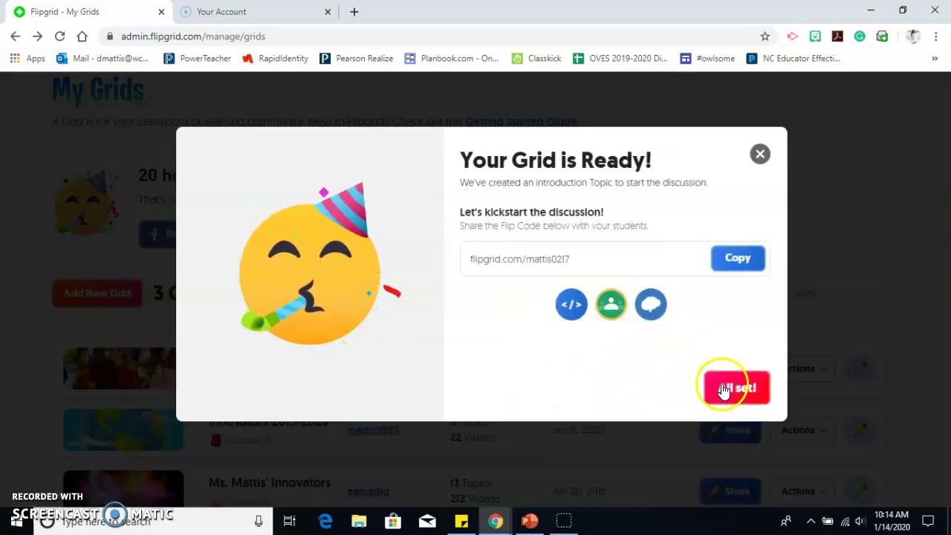
{"action": "left_click", "coordinate": [728, 389]}
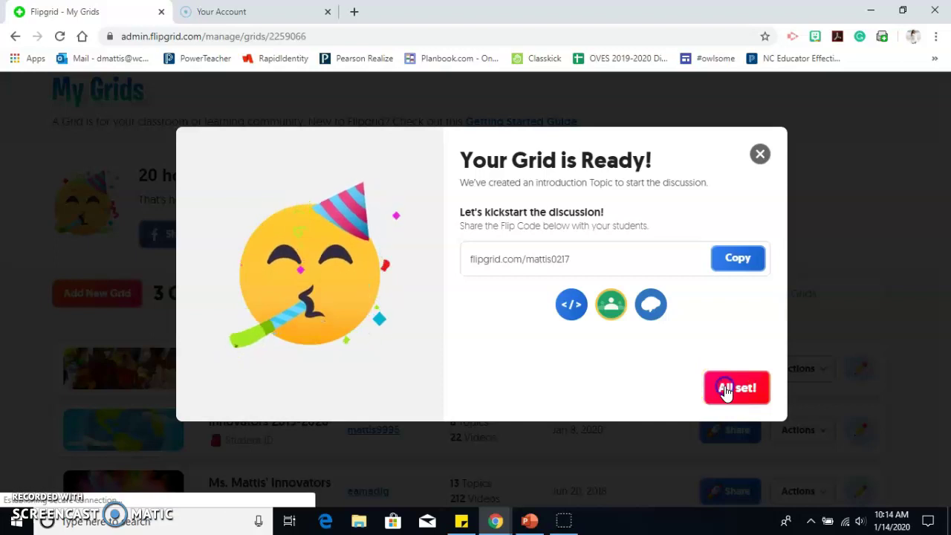
{"action": "scroll", "coordinate": [428, 355], "scroll_direction": "down", "scroll_amount": 2}
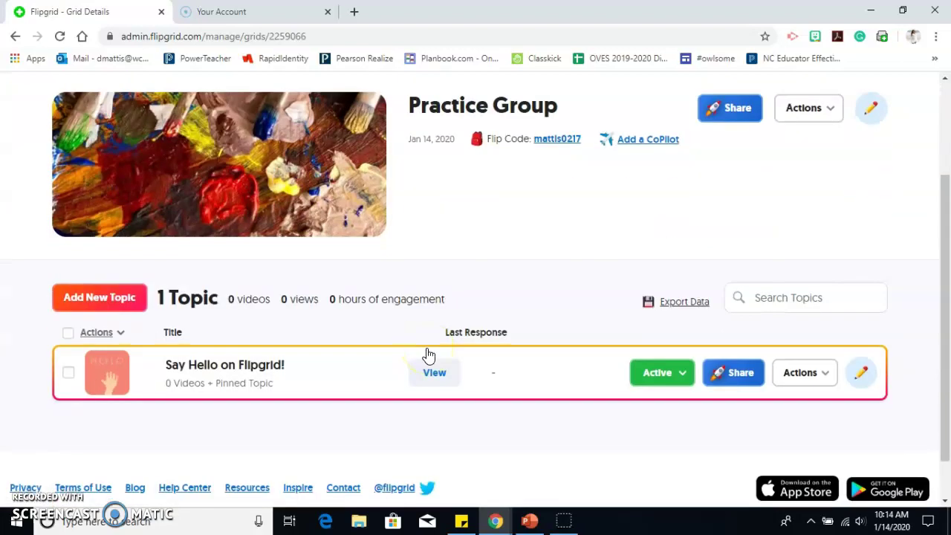
{"action": "scroll", "coordinate": [425, 354], "scroll_direction": "up", "scroll_amount": 1}
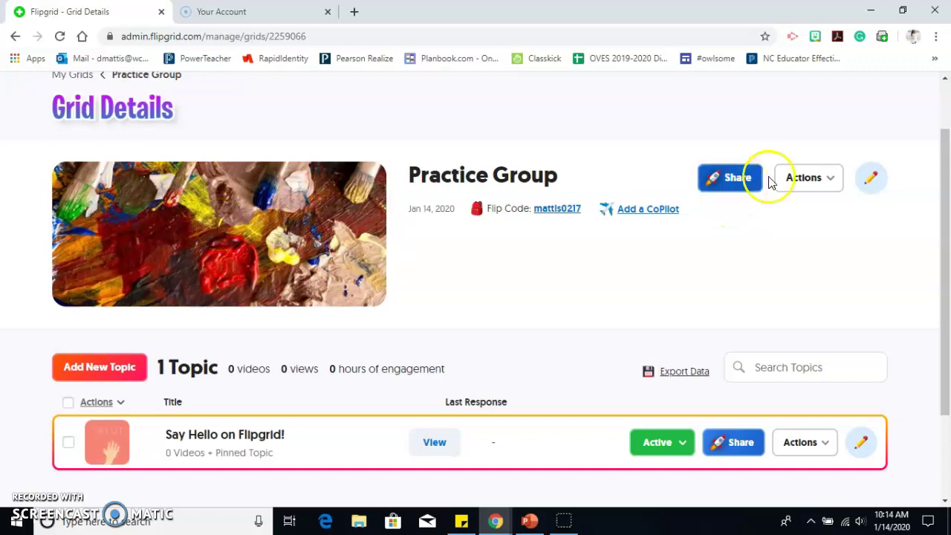
{"action": "scroll", "coordinate": [611, 297], "scroll_direction": "down", "scroll_amount": 1}
{"action": "scroll", "coordinate": [610, 297], "scroll_direction": "down", "scroll_amount": 1}
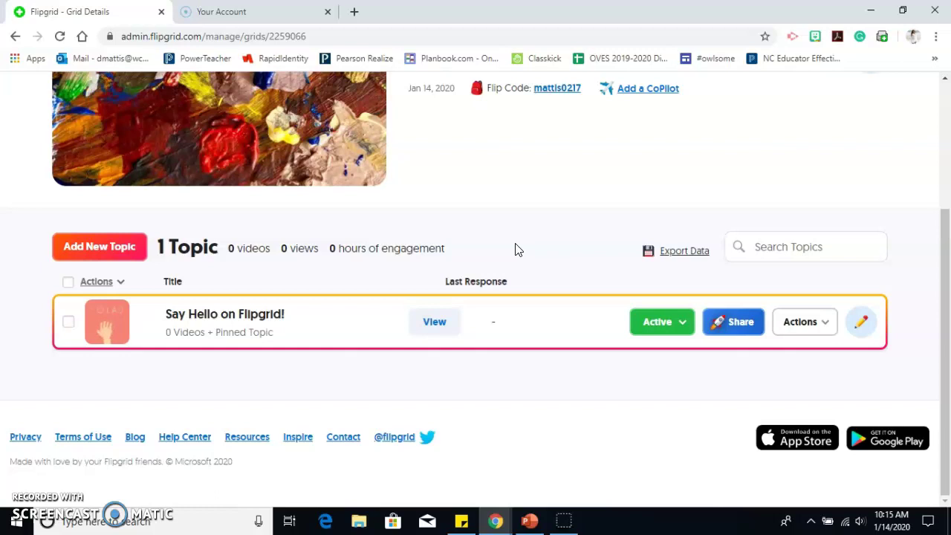
{"action": "scroll", "coordinate": [518, 250], "scroll_direction": "up", "scroll_amount": 3}
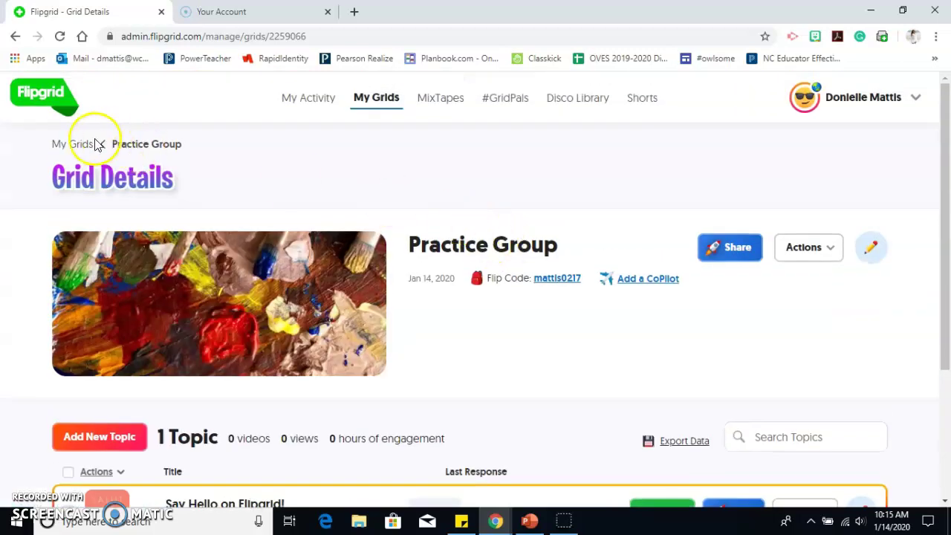
Step: Open the Innovators 2019-2020 grid from My Grids and browse its topics
{"action": "left_click", "coordinate": [67, 143]}
{"action": "scroll", "coordinate": [325, 290], "scroll_direction": "down", "scroll_amount": 3}
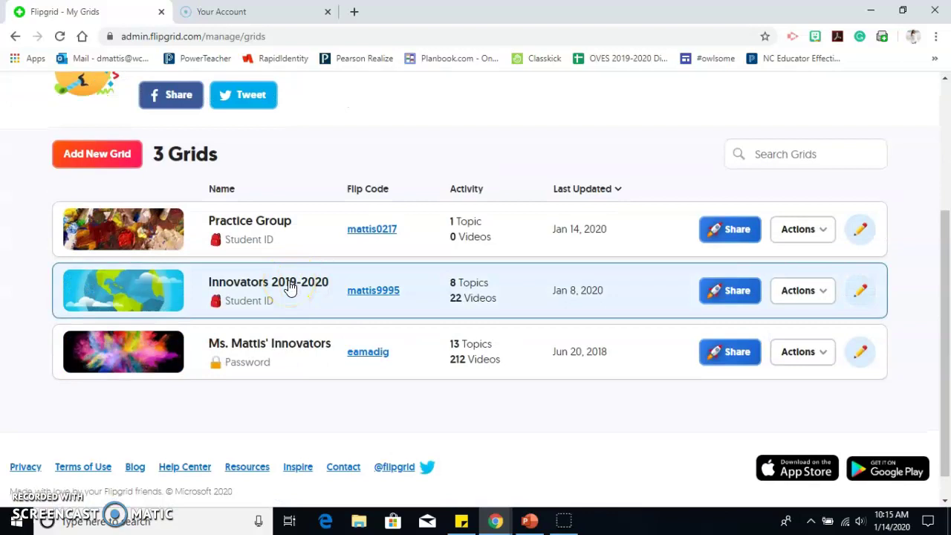
{"action": "left_click", "coordinate": [290, 288]}
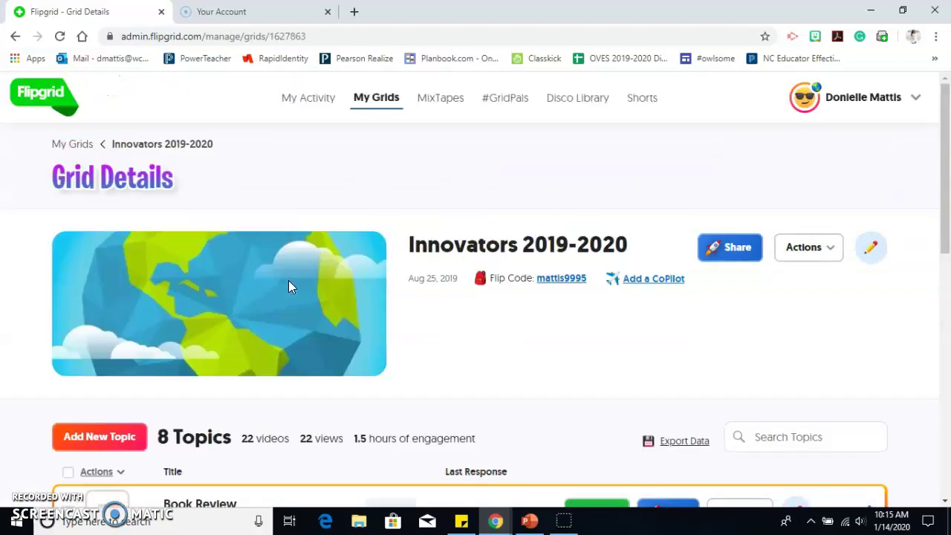
{"action": "scroll", "coordinate": [291, 287], "scroll_direction": "down", "scroll_amount": 1}
{"action": "scroll", "coordinate": [289, 287], "scroll_direction": "down", "scroll_amount": 5}
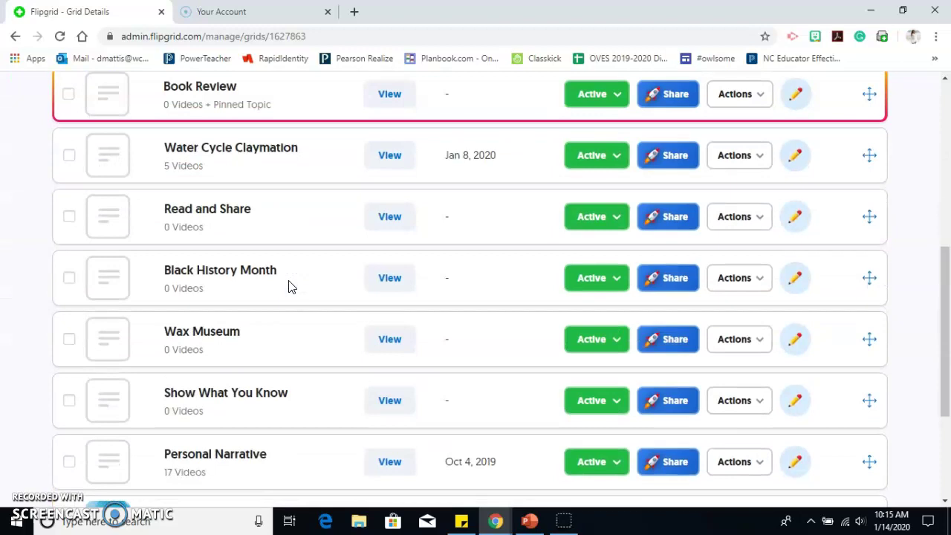
{"action": "scroll", "coordinate": [257, 334], "scroll_direction": "up", "scroll_amount": 2}
{"action": "scroll", "coordinate": [257, 334], "scroll_direction": "down", "scroll_amount": 2}
{"action": "left_click", "coordinate": [244, 389]}
{"action": "left_click", "coordinate": [310, 388]}
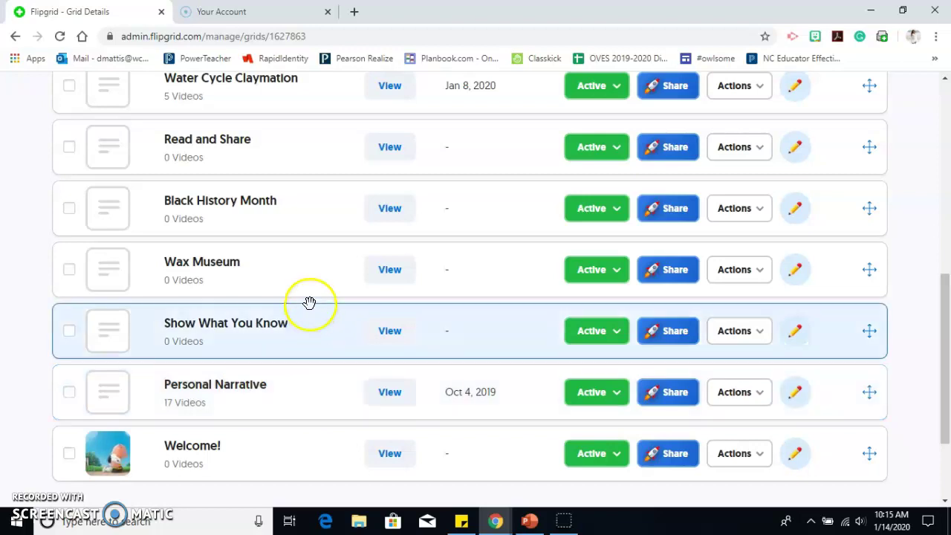
Step: Look back over the Innovators topics, then return to the My Grids overview
{"action": "scroll", "coordinate": [309, 291], "scroll_direction": "up", "scroll_amount": 1}
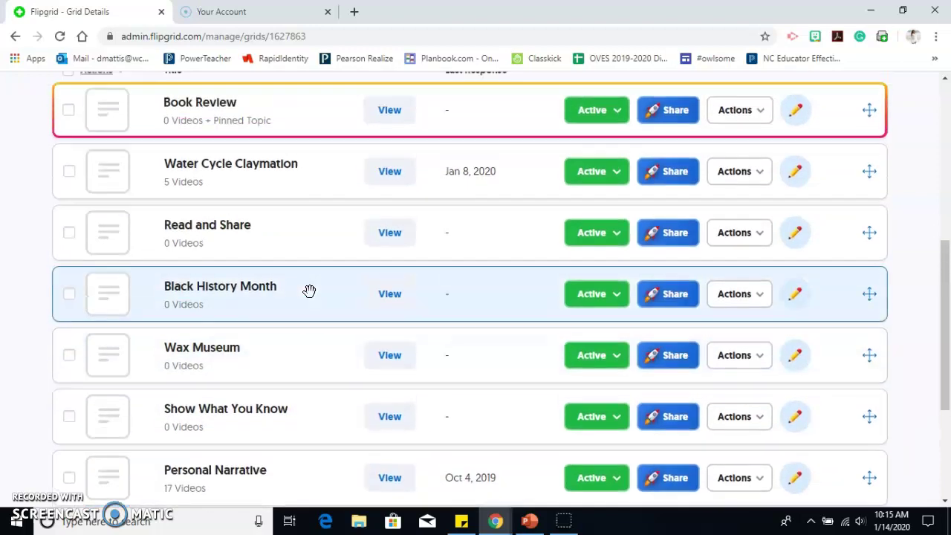
{"action": "scroll", "coordinate": [309, 291], "scroll_direction": "up", "scroll_amount": 1}
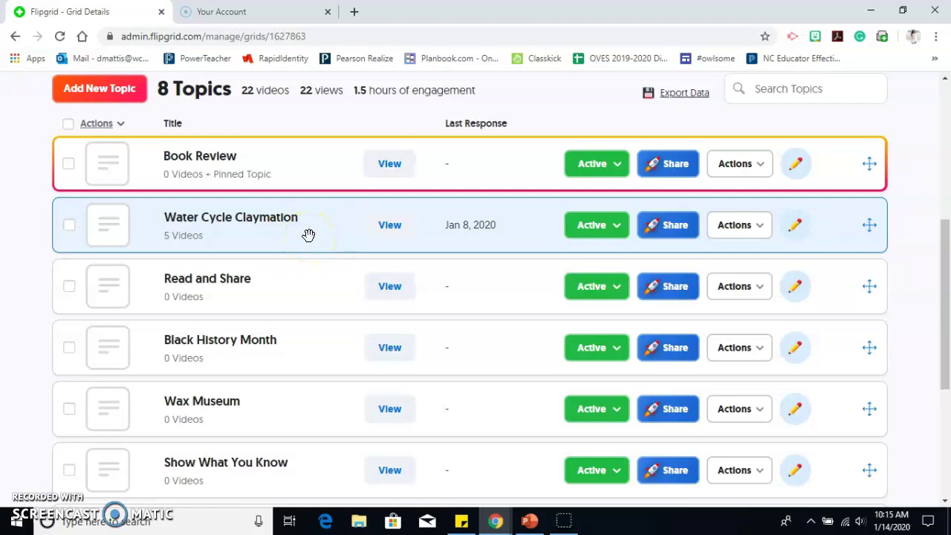
{"action": "scroll", "coordinate": [309, 235], "scroll_direction": "up", "scroll_amount": 5}
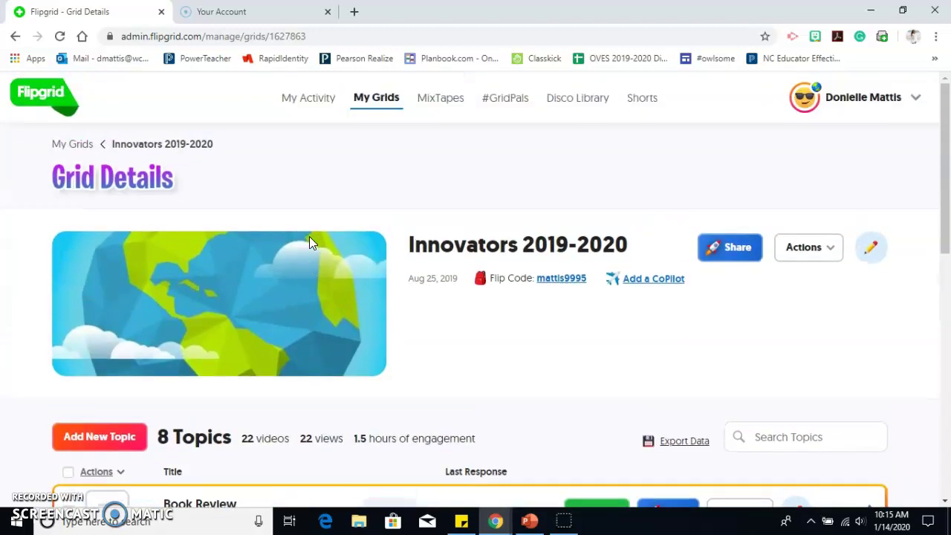
{"action": "scroll", "coordinate": [309, 236], "scroll_direction": "down", "scroll_amount": 7}
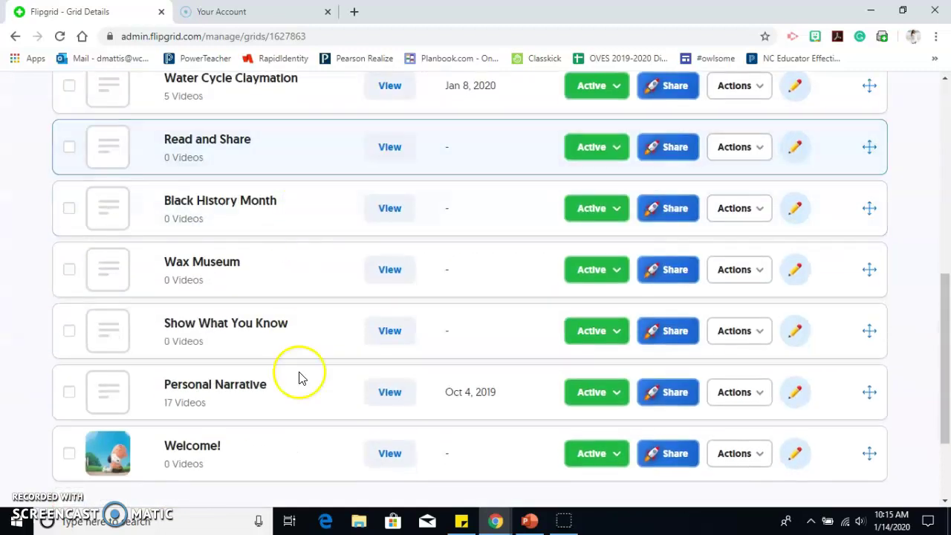
{"action": "scroll", "coordinate": [292, 438], "scroll_direction": "up", "scroll_amount": 8}
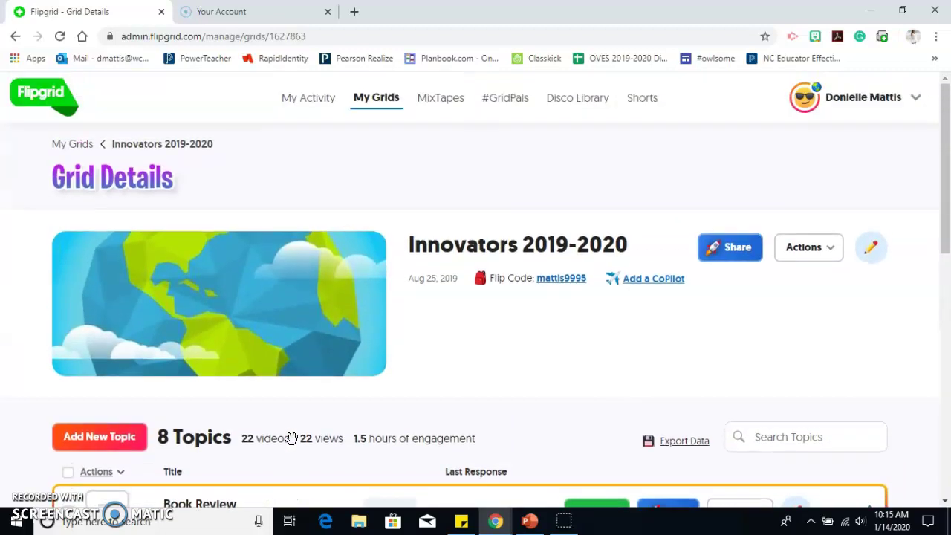
{"action": "left_click", "coordinate": [78, 144]}
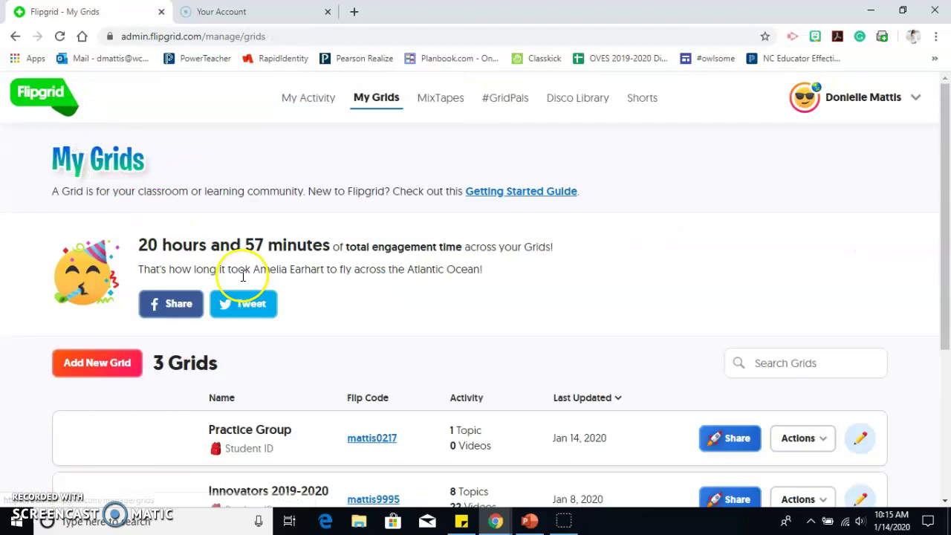
Step: Add a new topic in Practice Group titled 'Getting to Know Me'
{"action": "scroll", "coordinate": [244, 340], "scroll_direction": "down", "scroll_amount": 1}
{"action": "scroll", "coordinate": [244, 340], "scroll_direction": "down", "scroll_amount": 2}
{"action": "left_click", "coordinate": [272, 293]}
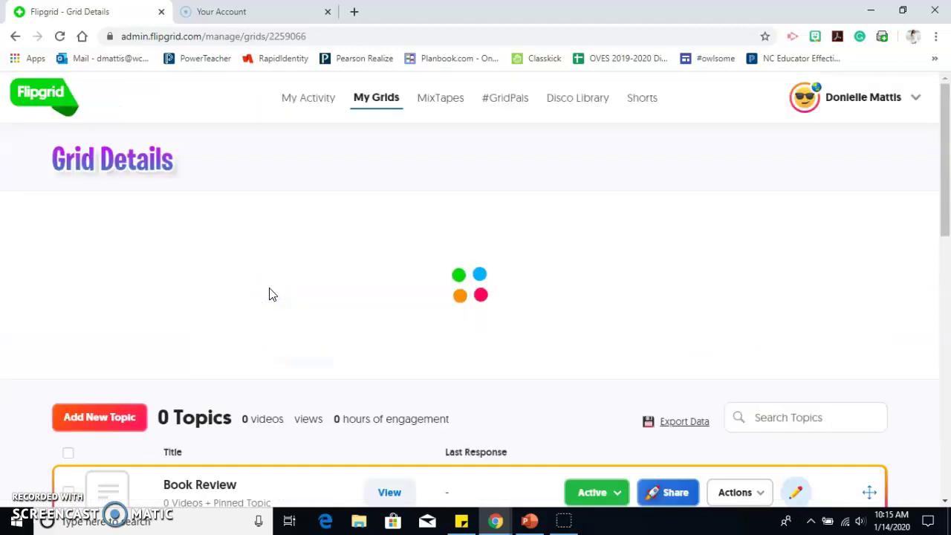
{"action": "scroll", "coordinate": [269, 288], "scroll_direction": "down", "scroll_amount": 3}
{"action": "left_click", "coordinate": [123, 256]}
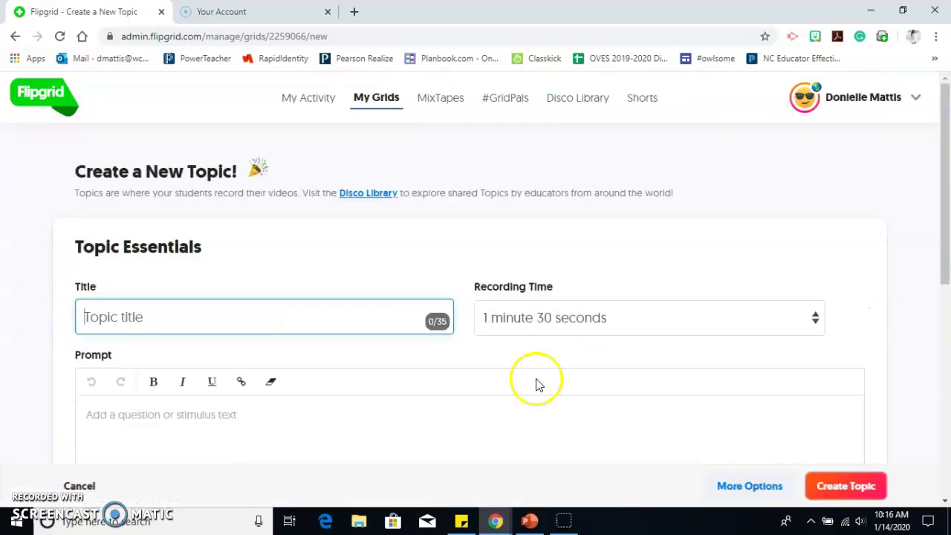
{"action": "scroll", "coordinate": [481, 387], "scroll_direction": "down", "scroll_amount": 1}
{"action": "scroll", "coordinate": [481, 386], "scroll_direction": "down", "scroll_amount": 1}
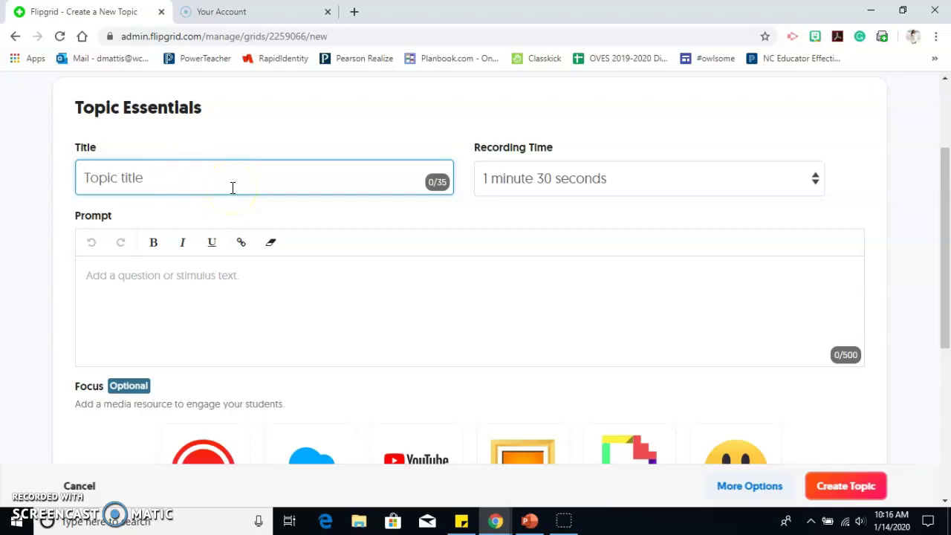
{"action": "type", "text": "Getting to Know Me"}
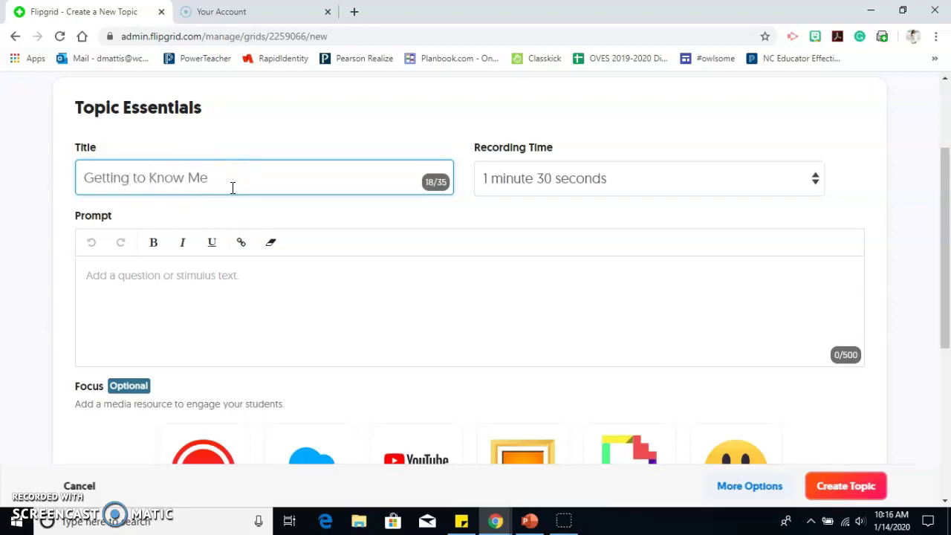
Step: Set a 5-minute recording time and the prompt 'Tell me some cool things about yourself'
{"action": "left_click", "coordinate": [550, 185]}
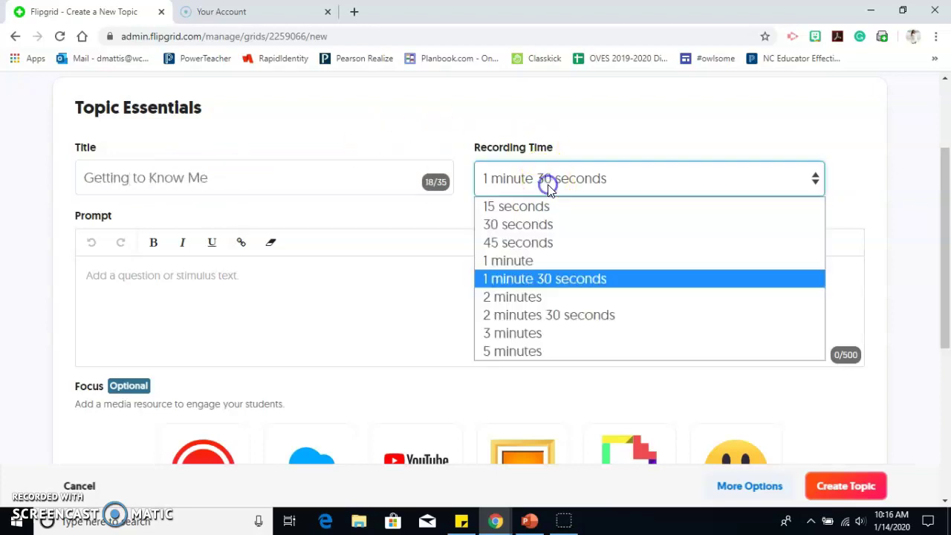
{"action": "left_click", "coordinate": [575, 350]}
{"action": "left_click", "coordinate": [572, 327]}
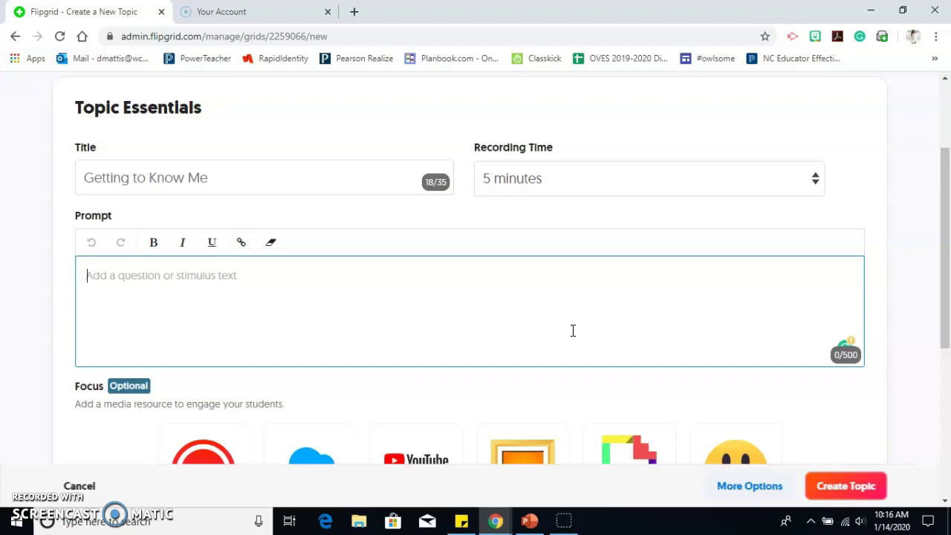
{"action": "type", "text": "Tell me"}
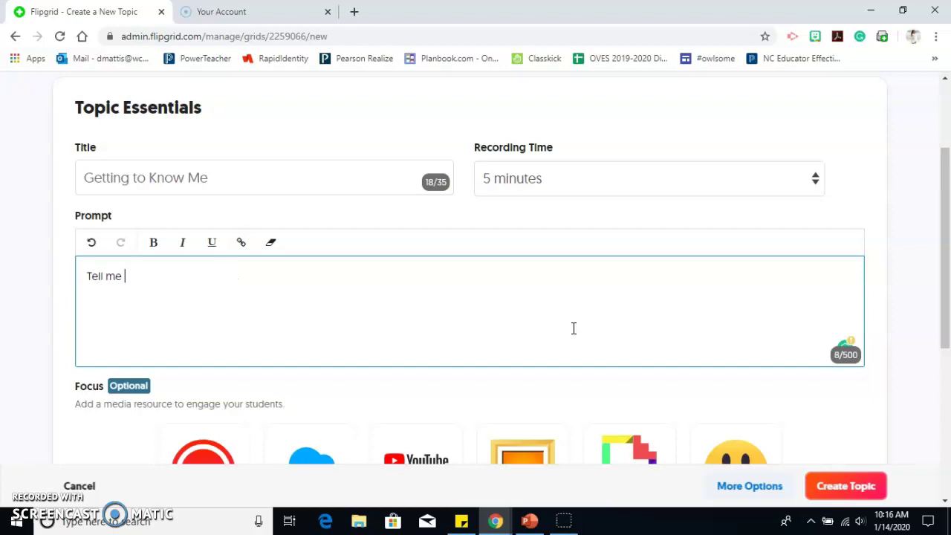
{"action": "type", "text": " some cool things a"}
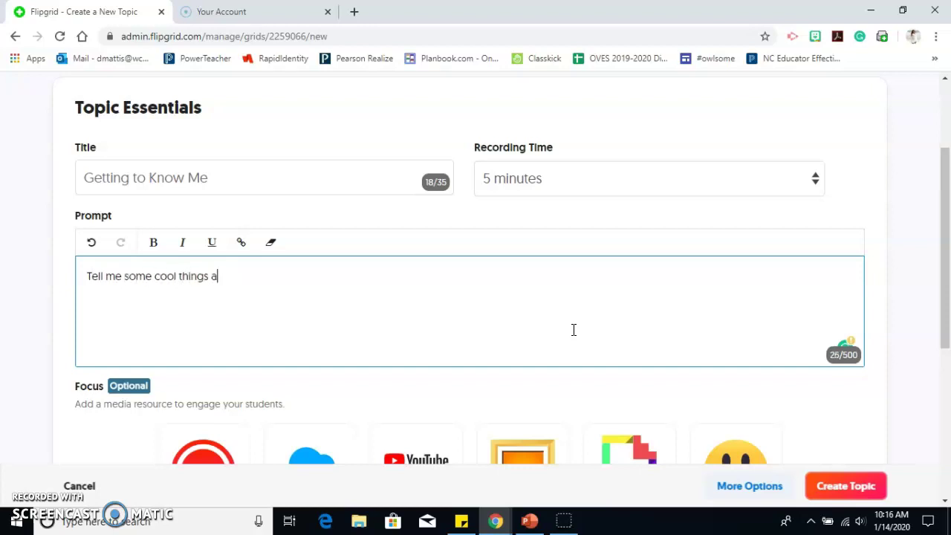
{"action": "type", "text": "bout yoursel.f"}
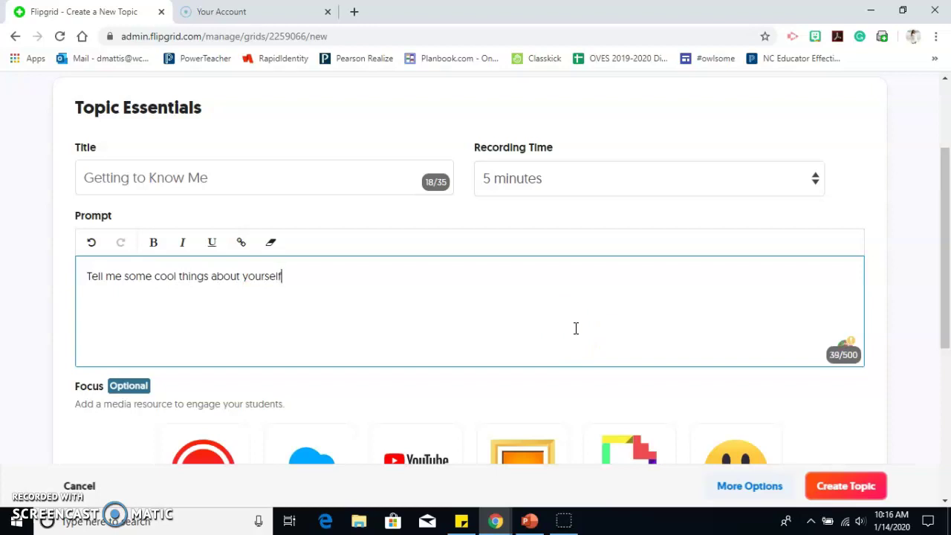
{"action": "scroll", "coordinate": [575, 328], "scroll_direction": "down", "scroll_amount": 4}
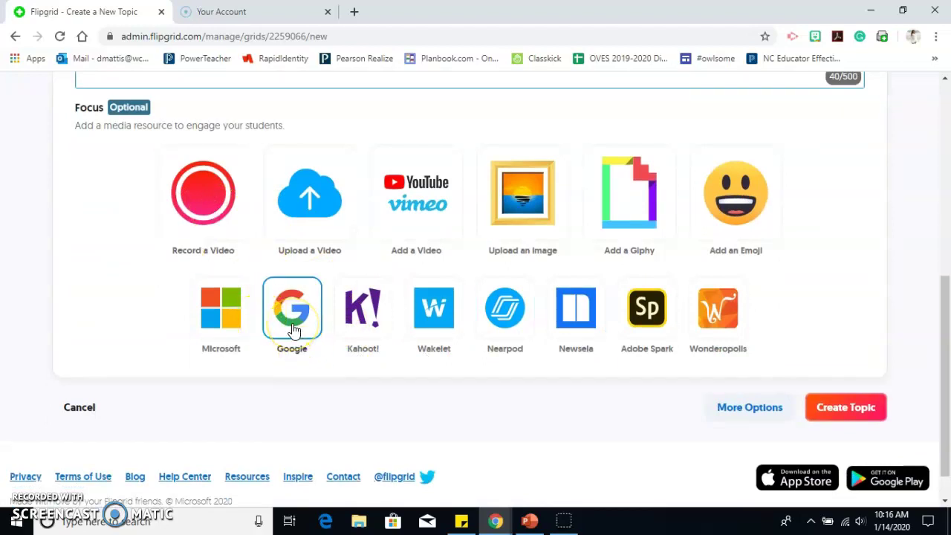
Step: Expand the topic's More Options to show Topic Tip, Attachments and later settings
{"action": "left_click", "coordinate": [317, 215]}
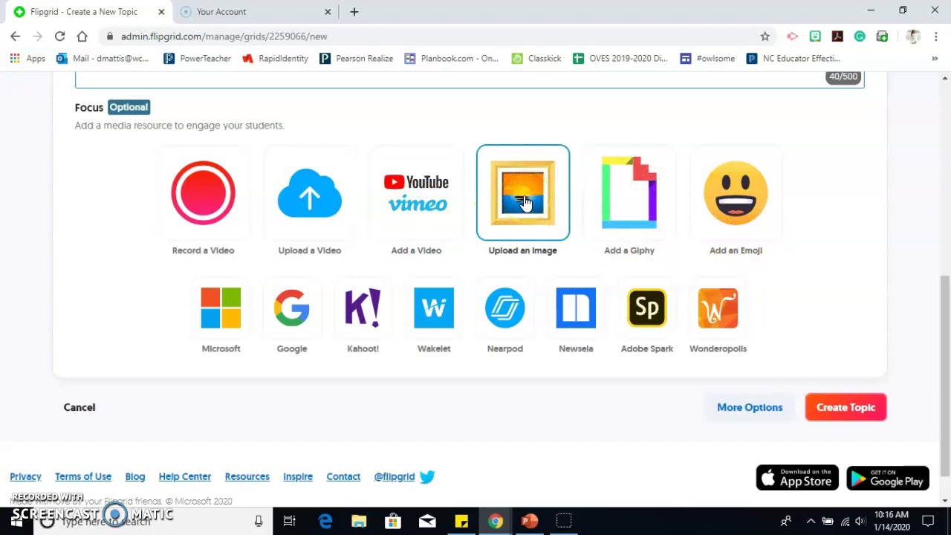
{"action": "scroll", "coordinate": [427, 268], "scroll_direction": "down", "scroll_amount": 1}
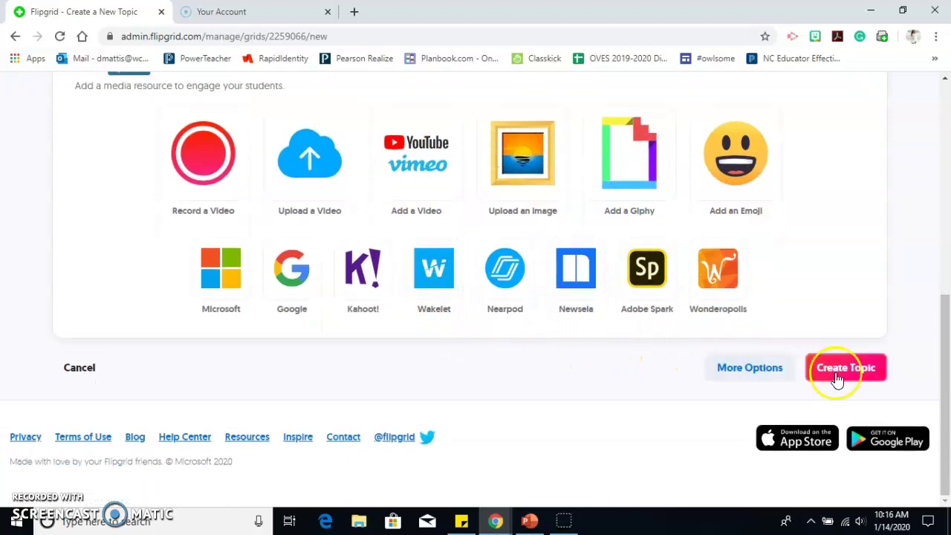
{"action": "left_click", "coordinate": [756, 375]}
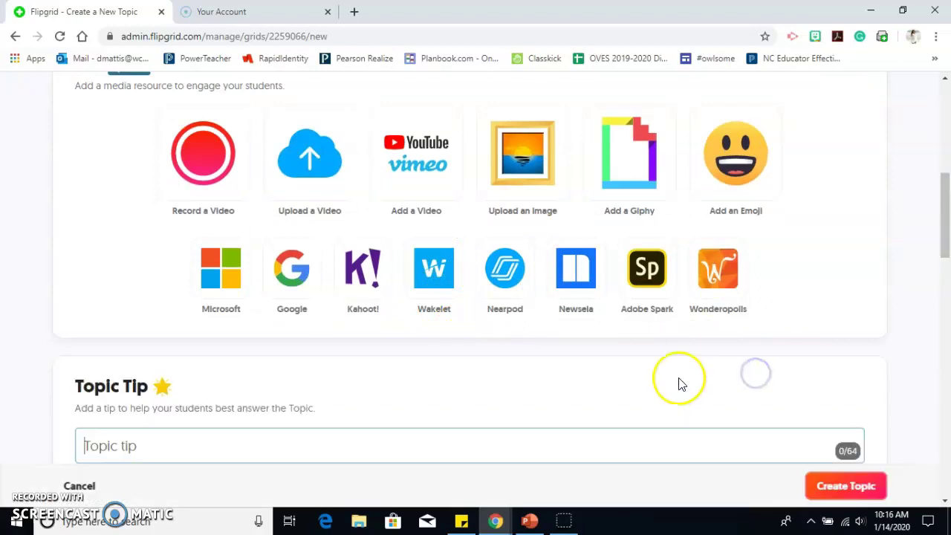
{"action": "scroll", "coordinate": [679, 384], "scroll_direction": "down", "scroll_amount": 4}
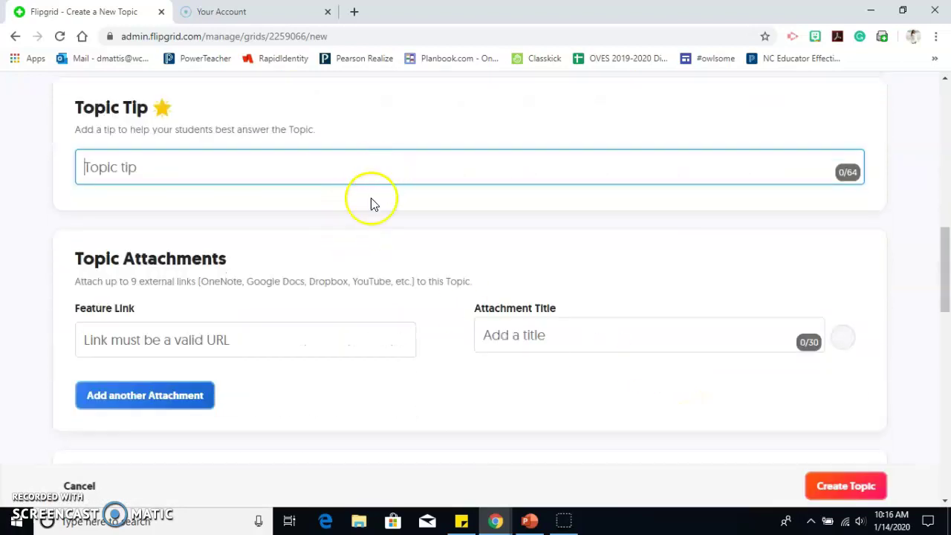
{"action": "scroll", "coordinate": [371, 215], "scroll_direction": "down", "scroll_amount": 2}
{"action": "scroll", "coordinate": [368, 212], "scroll_direction": "down", "scroll_amount": 2}
{"action": "scroll", "coordinate": [368, 212], "scroll_direction": "down", "scroll_amount": 1}
Step: Review the Topic Status, Video Features and Feedback defaults, returning to Create Topic
{"action": "scroll", "coordinate": [367, 212], "scroll_direction": "up", "scroll_amount": 1}
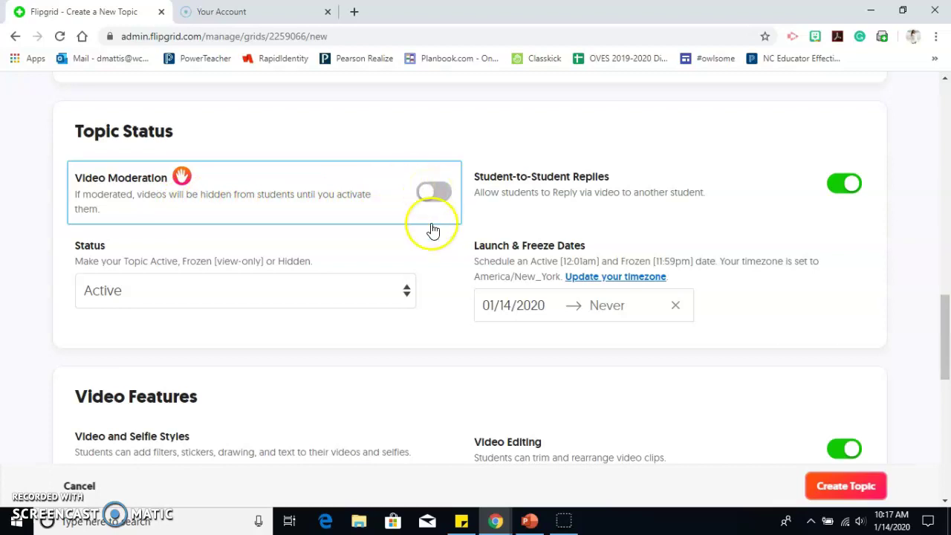
{"action": "scroll", "coordinate": [431, 230], "scroll_direction": "down", "scroll_amount": 5}
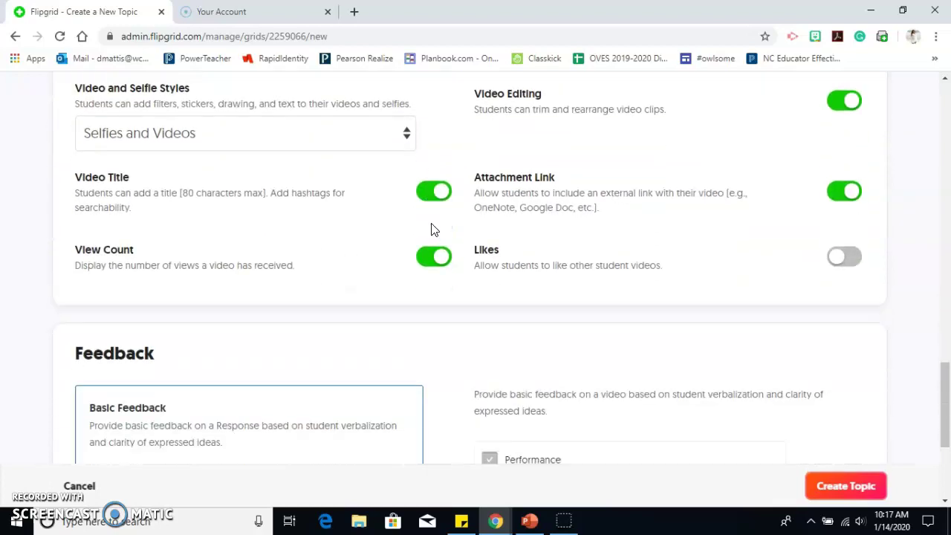
{"action": "scroll", "coordinate": [435, 230], "scroll_direction": "up", "scroll_amount": 5}
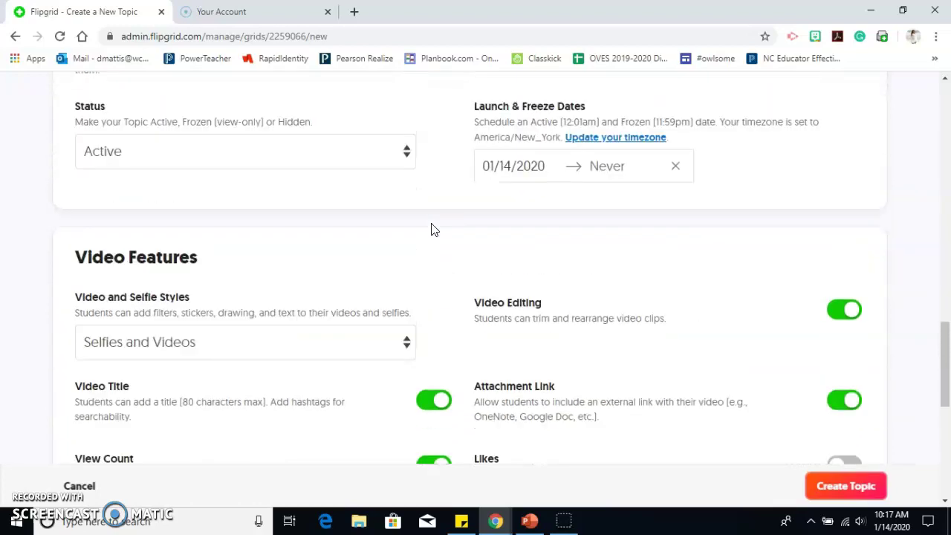
{"action": "scroll", "coordinate": [435, 229], "scroll_direction": "down", "scroll_amount": 9}
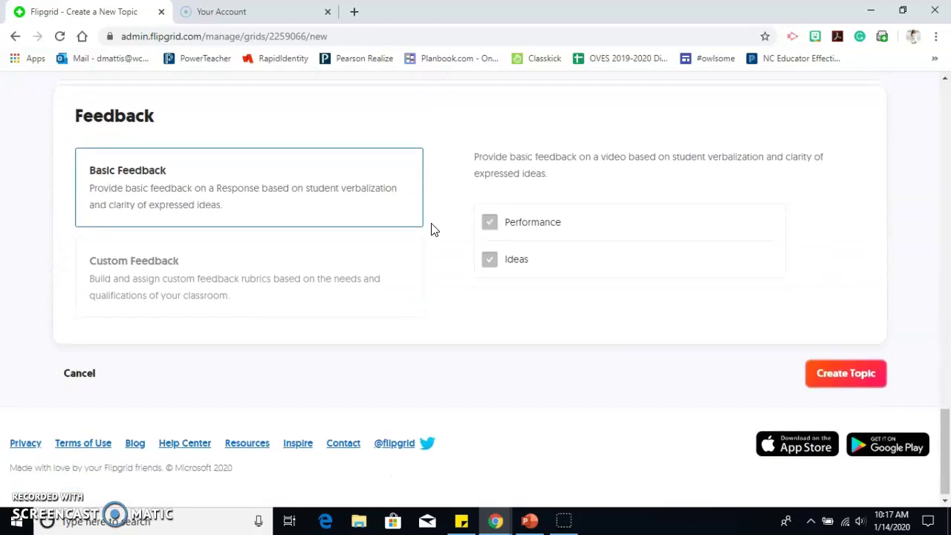
{"action": "scroll", "coordinate": [434, 230], "scroll_direction": "up", "scroll_amount": 4}
{"action": "left_click", "coordinate": [429, 228]}
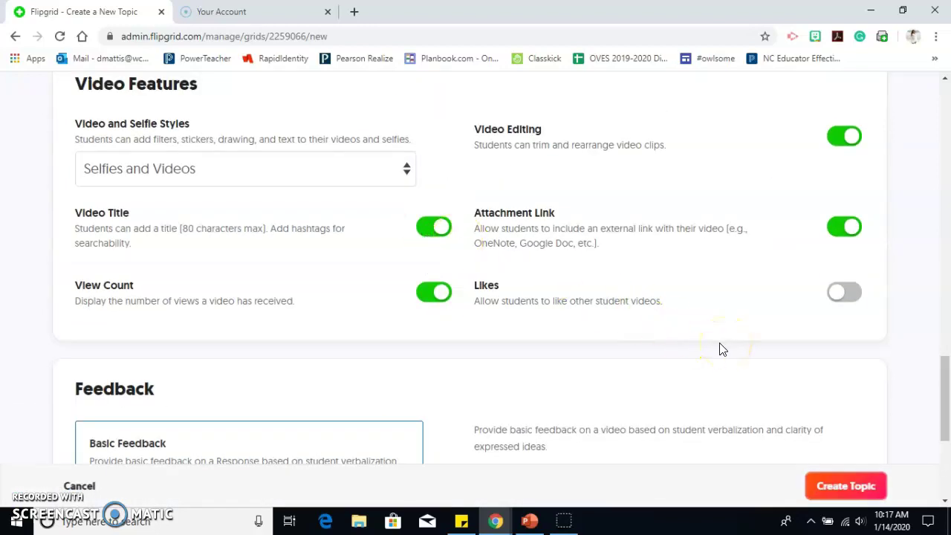
{"action": "scroll", "coordinate": [721, 350], "scroll_direction": "up", "scroll_amount": 5}
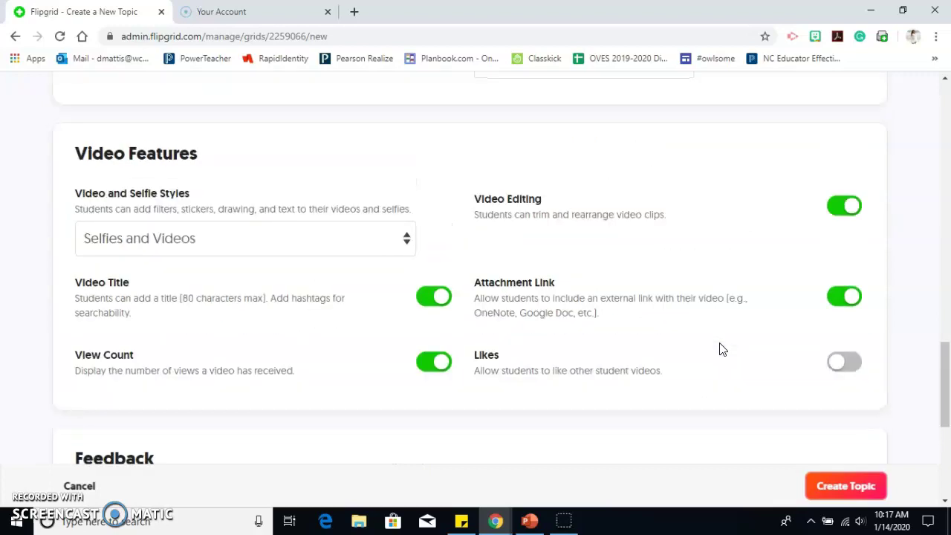
{"action": "scroll", "coordinate": [722, 350], "scroll_direction": "up", "scroll_amount": 8}
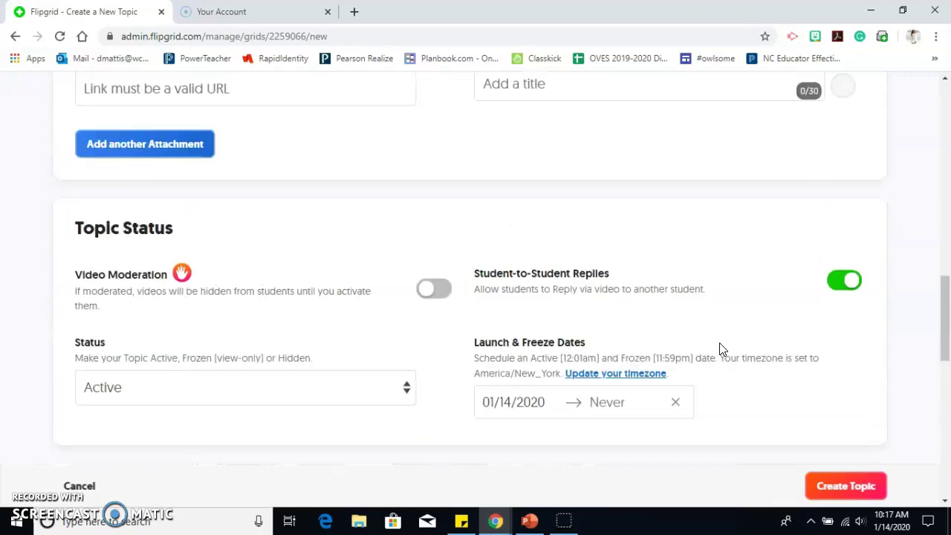
{"action": "scroll", "coordinate": [721, 350], "scroll_direction": "up", "scroll_amount": 2}
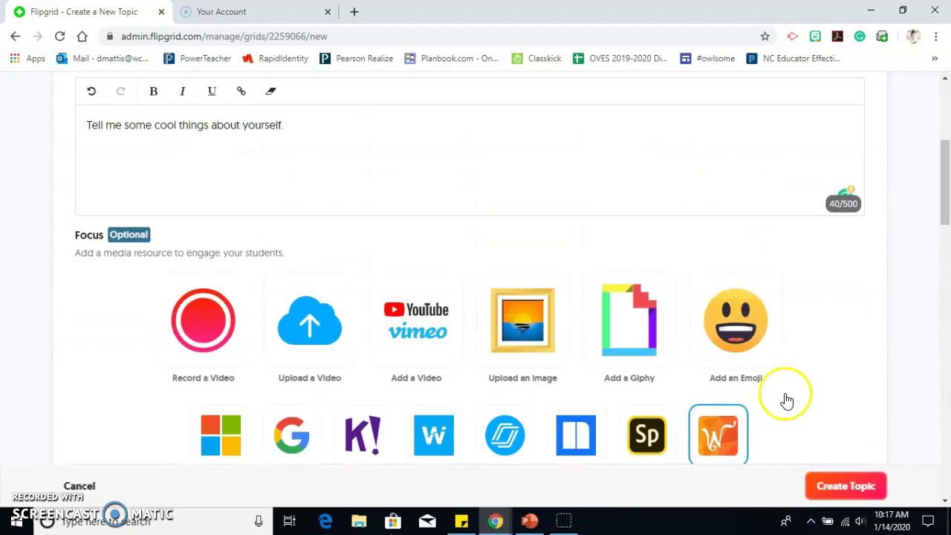
Step: Create the Getting to Know Me topic, select its link code, download its QR code, and close the notices
{"action": "left_click", "coordinate": [868, 486]}
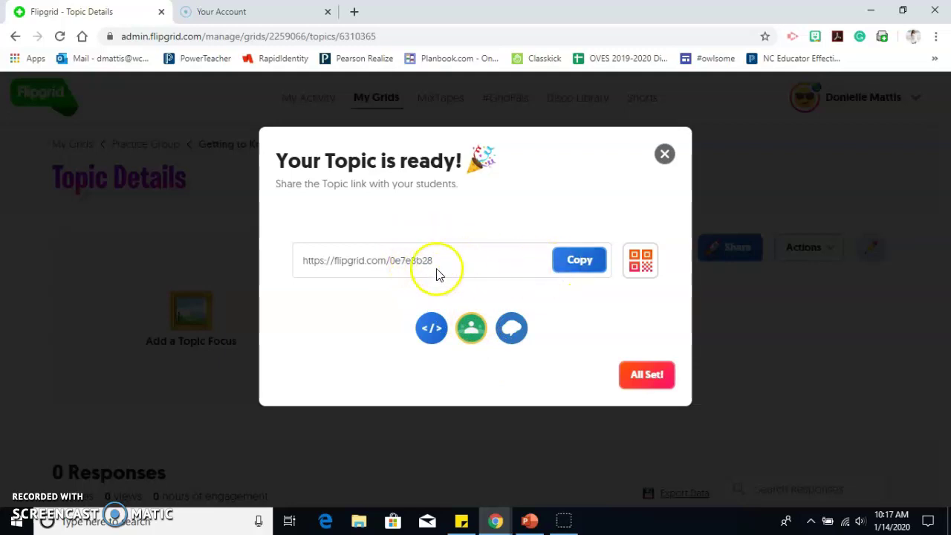
{"action": "left_click_drag", "start_coordinate": [446, 261], "coordinate": [392, 273]}
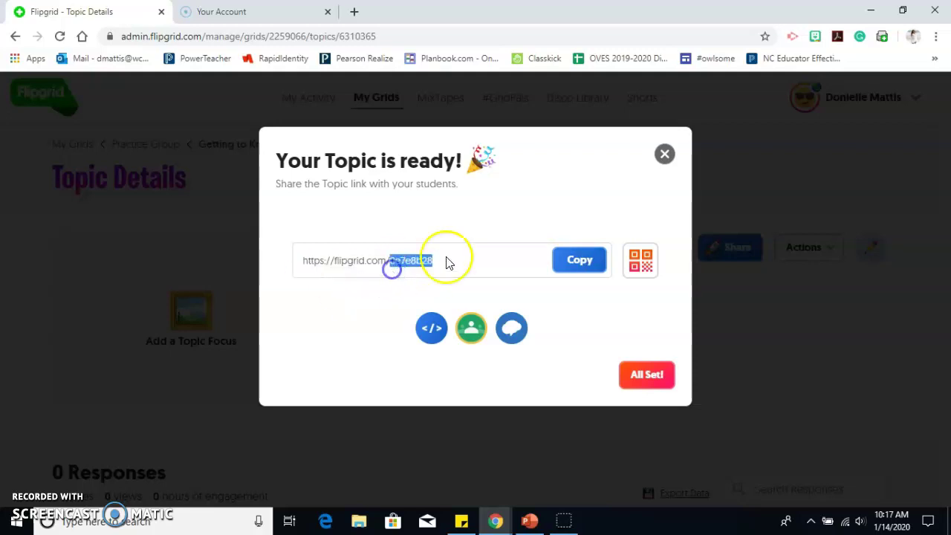
{"action": "left_click", "coordinate": [644, 264]}
{"action": "left_click", "coordinate": [550, 414]}
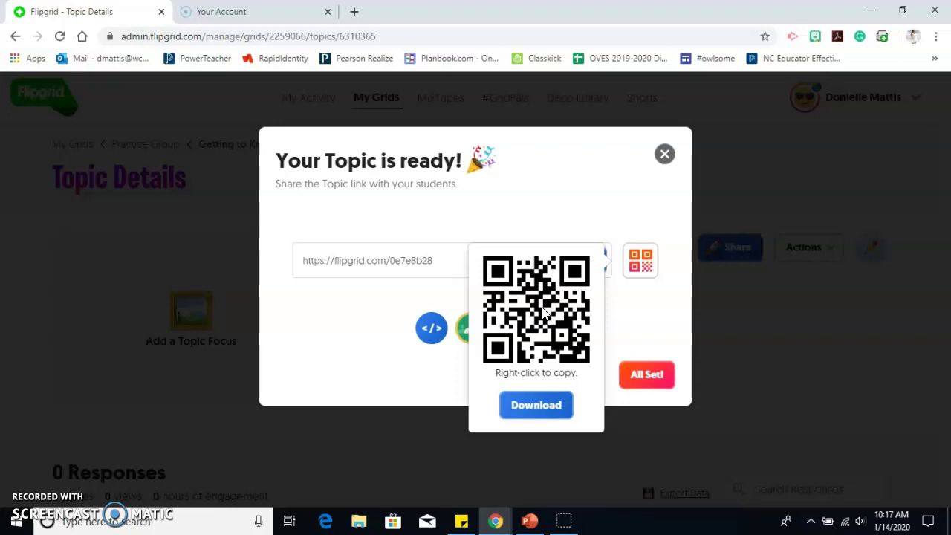
{"action": "left_click", "coordinate": [649, 305]}
{"action": "left_click", "coordinate": [654, 375]}
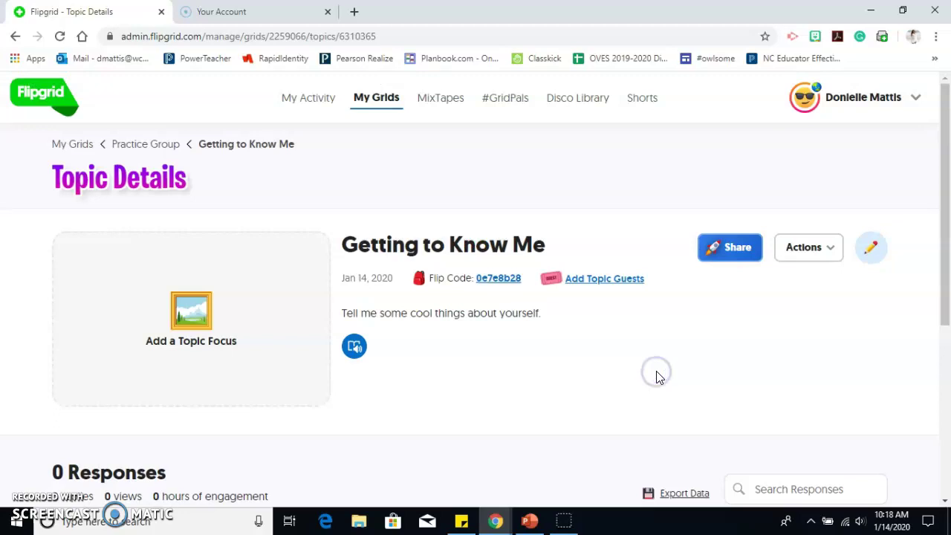
{"action": "scroll", "coordinate": [587, 351], "scroll_direction": "down", "scroll_amount": 3}
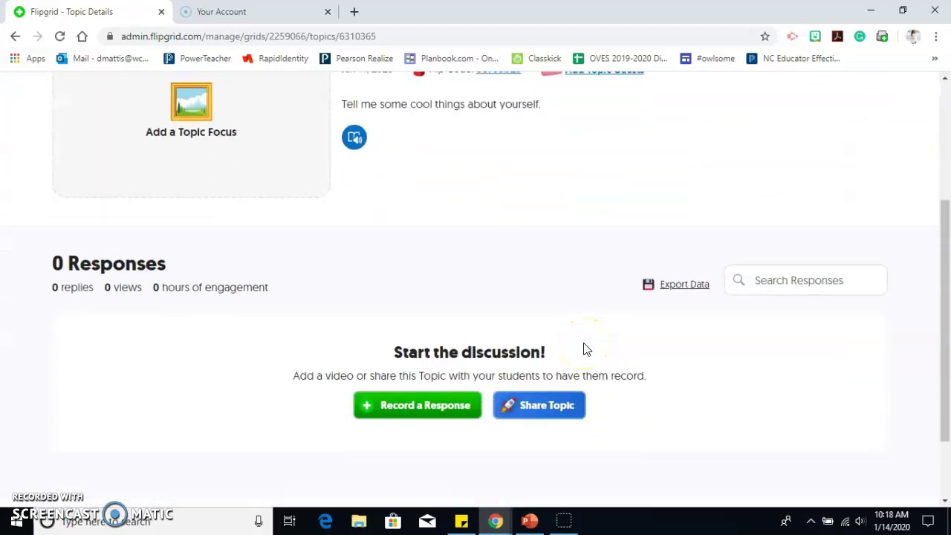
{"action": "scroll", "coordinate": [587, 349], "scroll_direction": "down", "scroll_amount": 2}
{"action": "scroll", "coordinate": [587, 350], "scroll_direction": "up", "scroll_amount": 4}
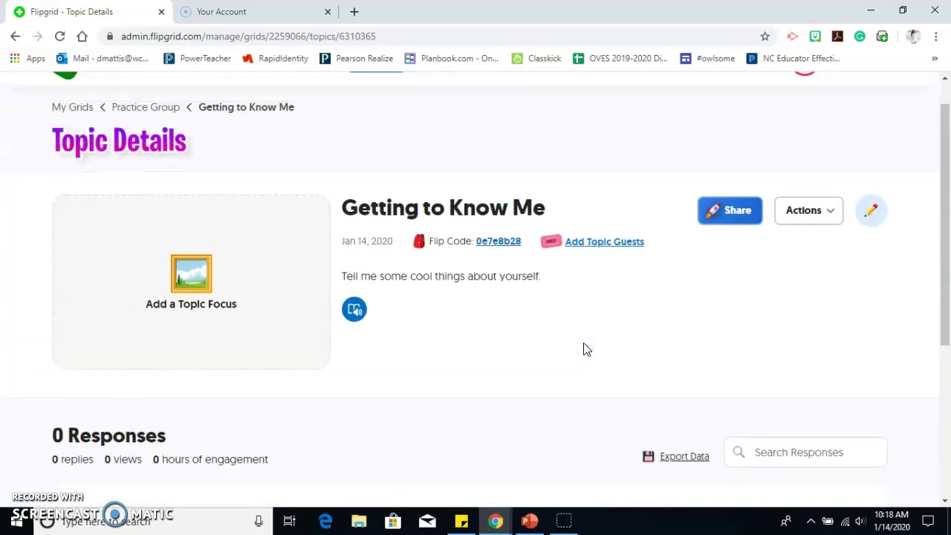
{"action": "scroll", "coordinate": [493, 318], "scroll_direction": "down", "scroll_amount": 2}
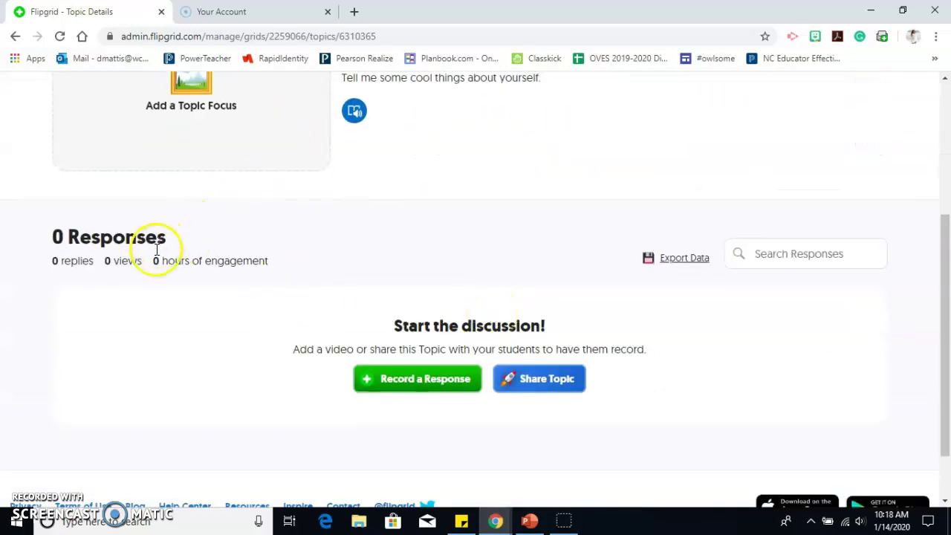
{"action": "scroll", "coordinate": [187, 379], "scroll_direction": "down", "scroll_amount": 1}
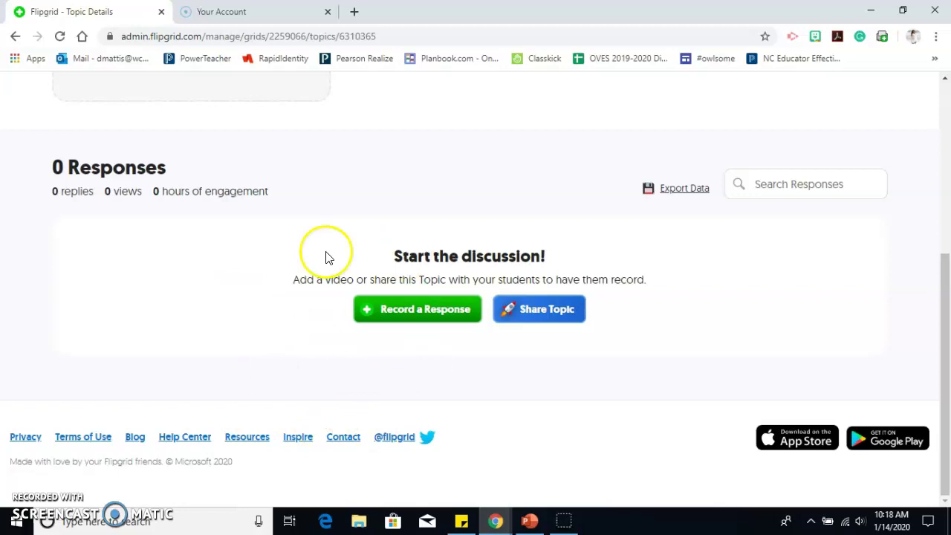
{"action": "scroll", "coordinate": [350, 297], "scroll_direction": "up", "scroll_amount": 5}
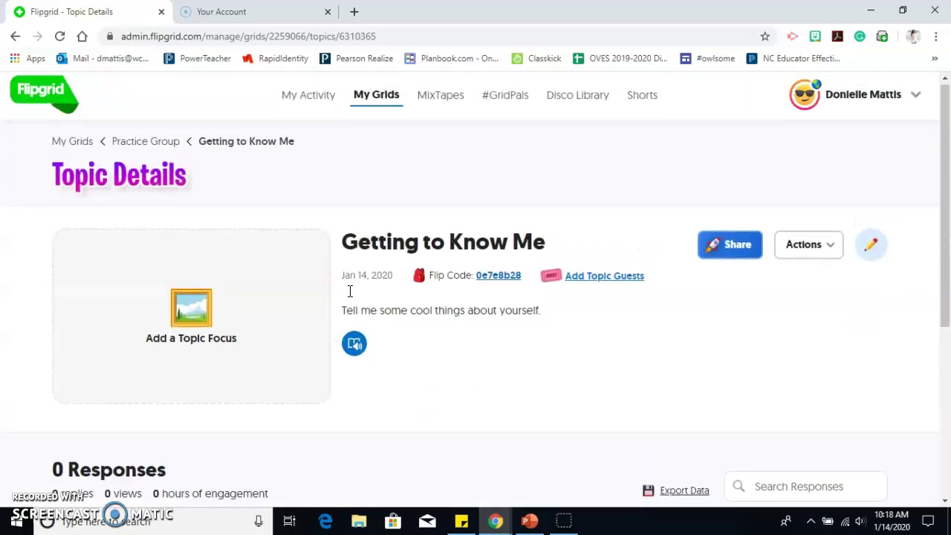
{"action": "scroll", "coordinate": [350, 298], "scroll_direction": "down", "scroll_amount": 3}
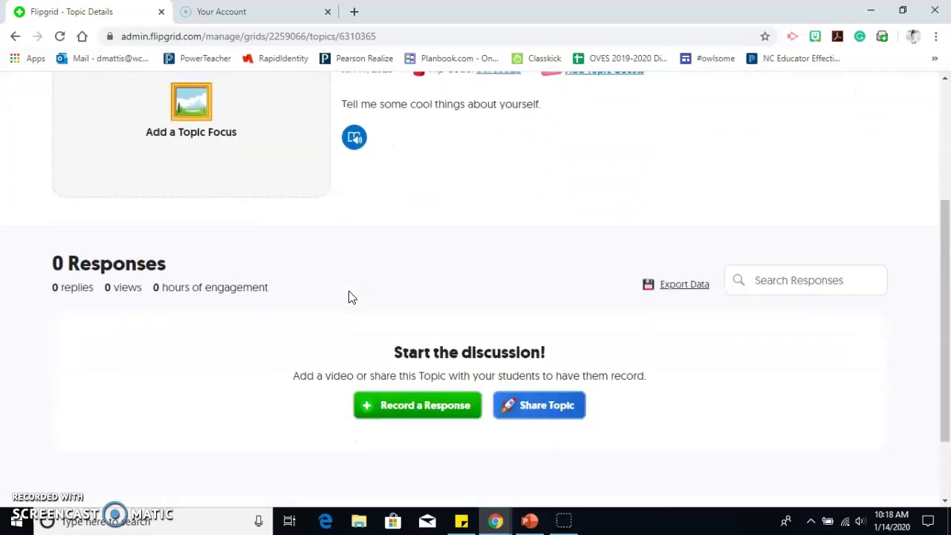
{"action": "scroll", "coordinate": [353, 297], "scroll_direction": "down", "scroll_amount": 1}
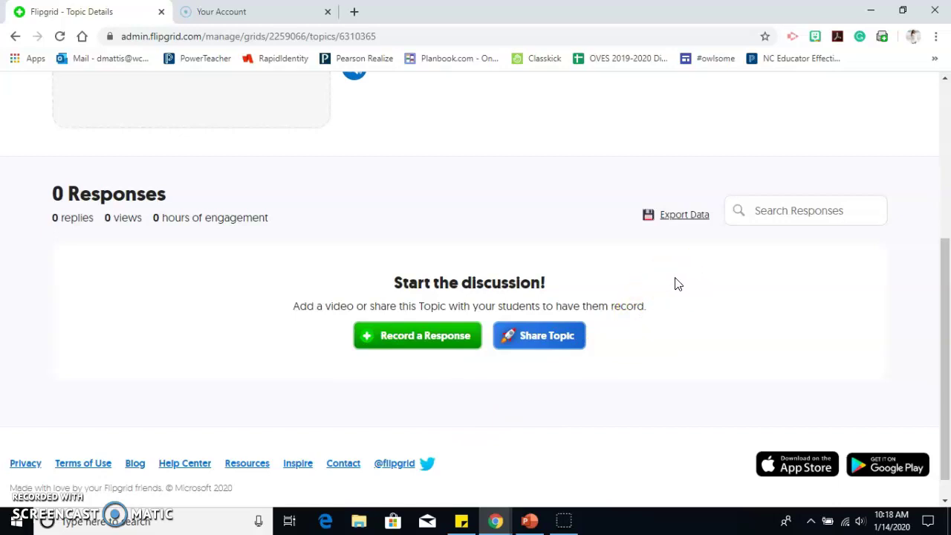
{"action": "scroll", "coordinate": [725, 334], "scroll_direction": "up", "scroll_amount": 4}
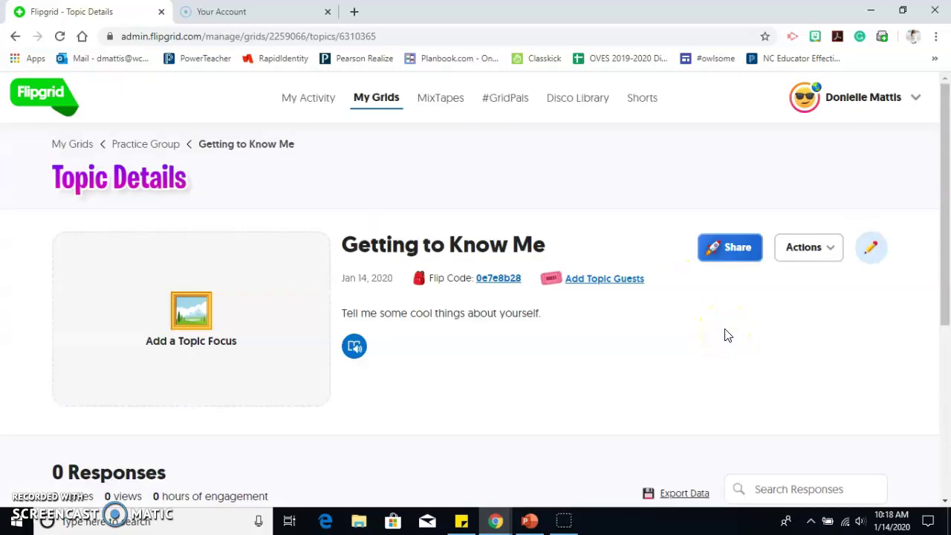
{"action": "scroll", "coordinate": [725, 335], "scroll_direction": "down", "scroll_amount": 4}
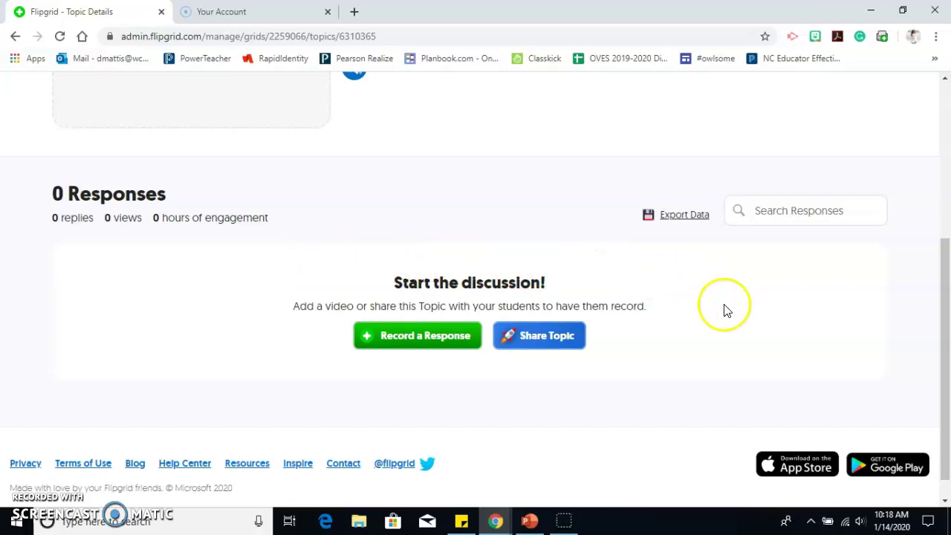
{"action": "scroll", "coordinate": [724, 308], "scroll_direction": "up", "scroll_amount": 4}
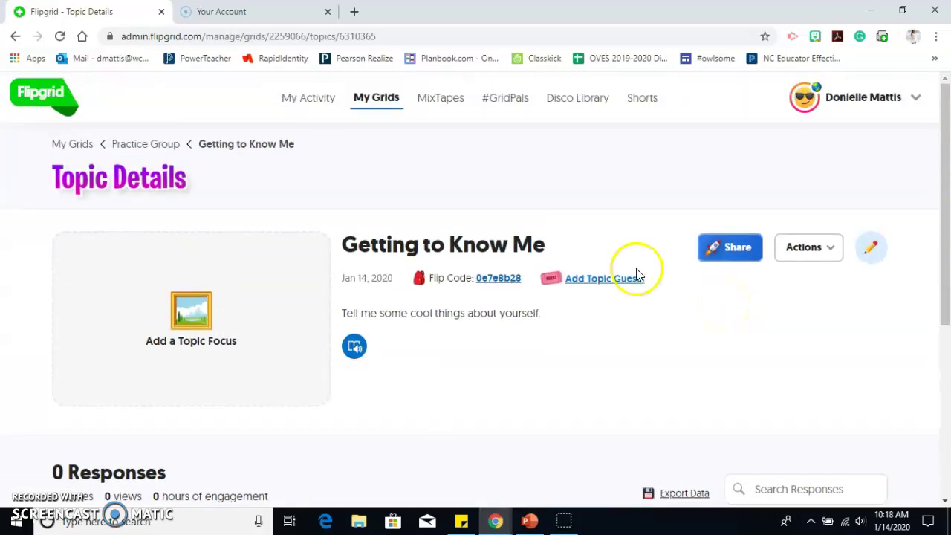